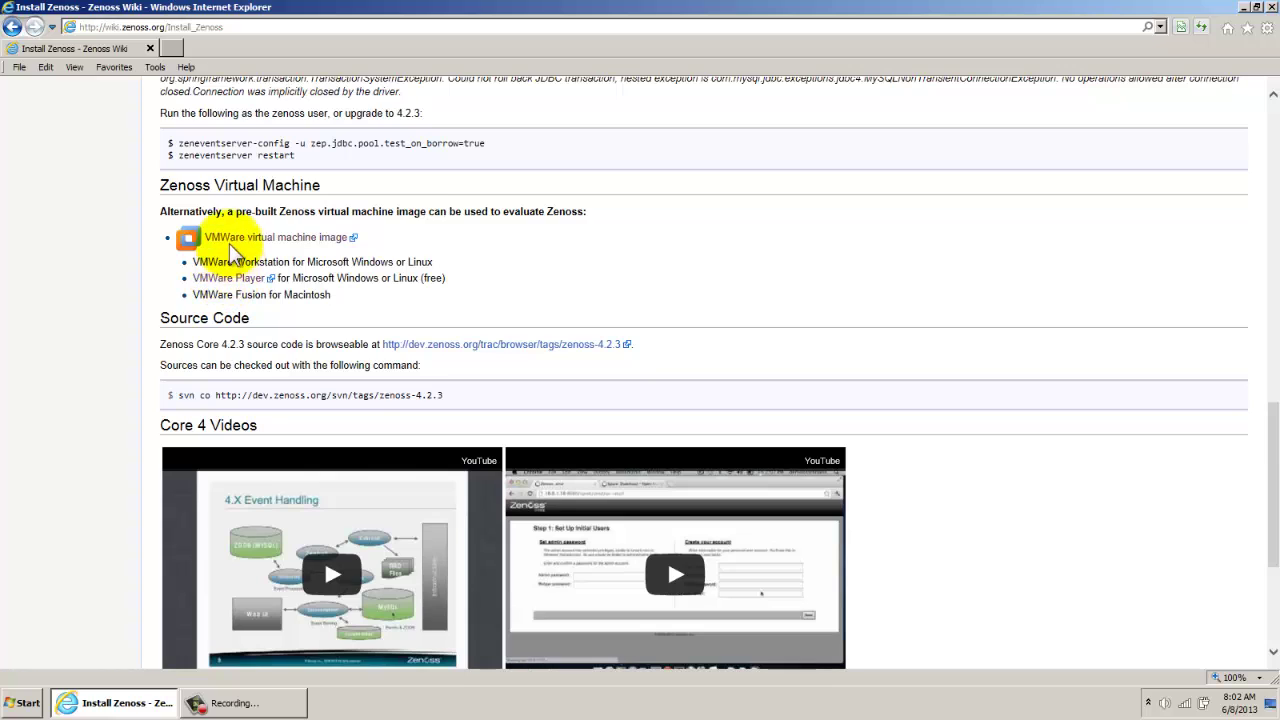
drag(356, 237, 188, 238)
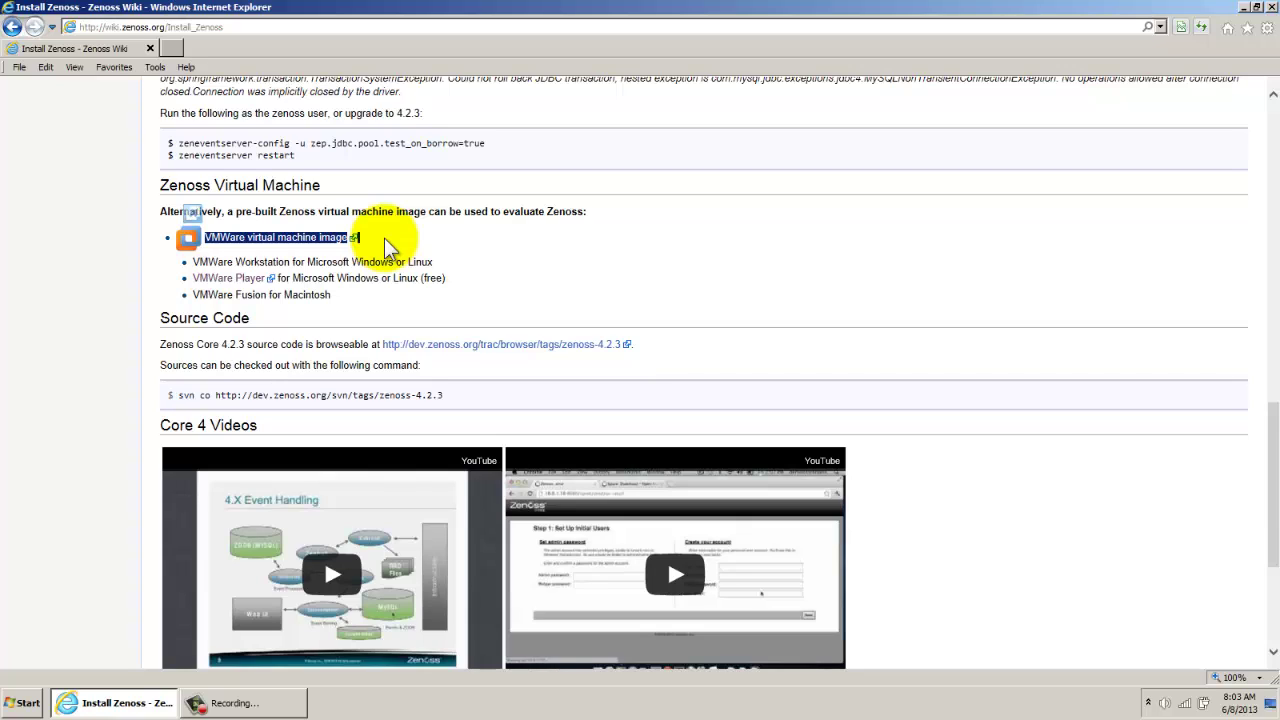
click(388, 248)
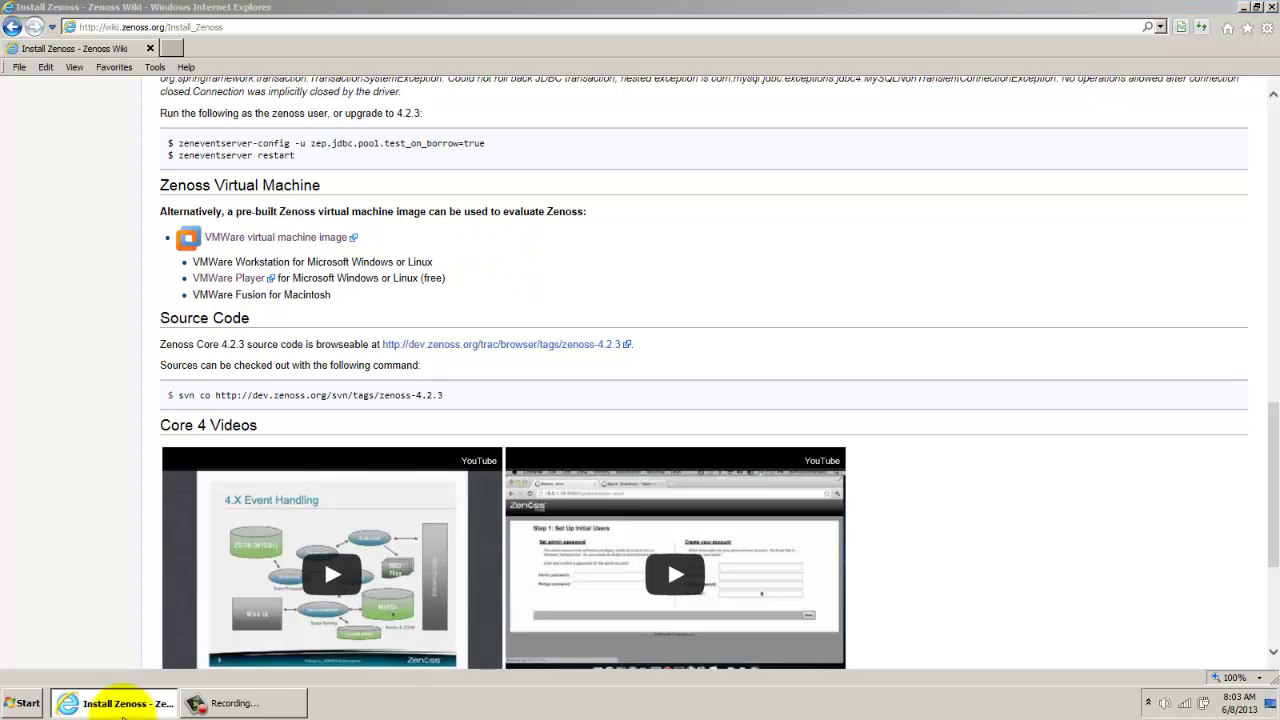
click(67, 702)
click(67, 702)
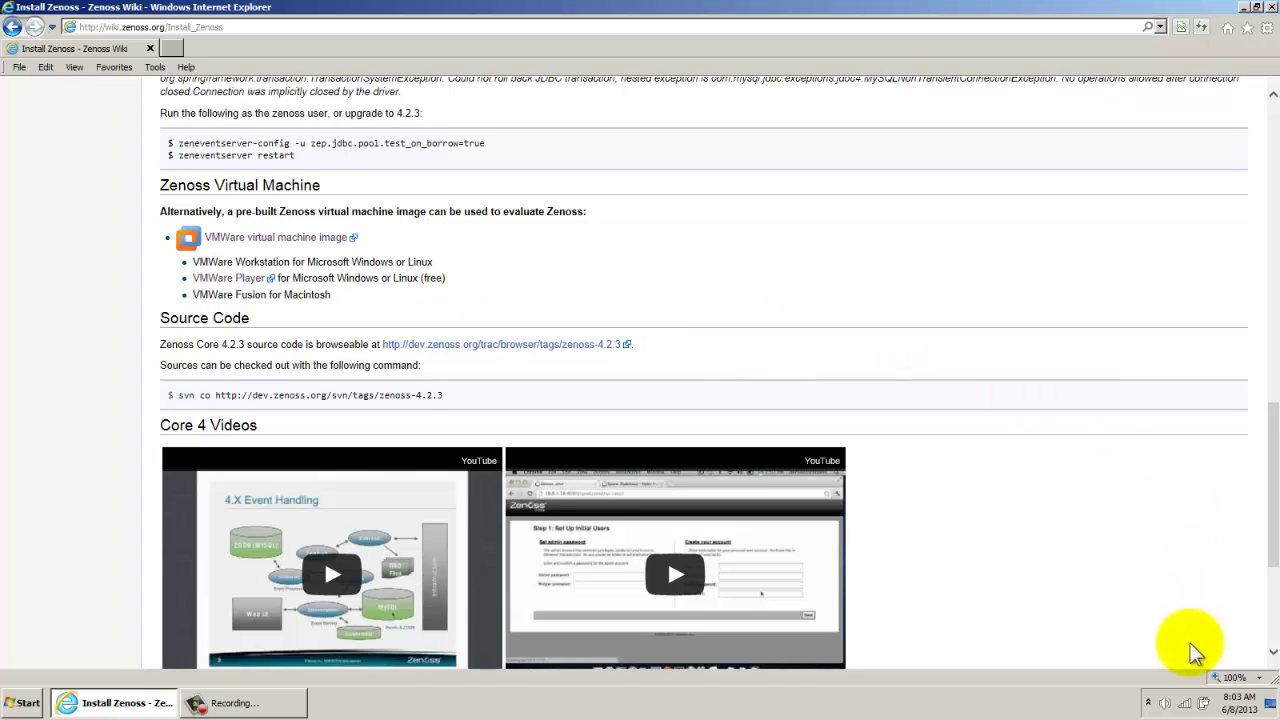
mouse_move(1192, 708)
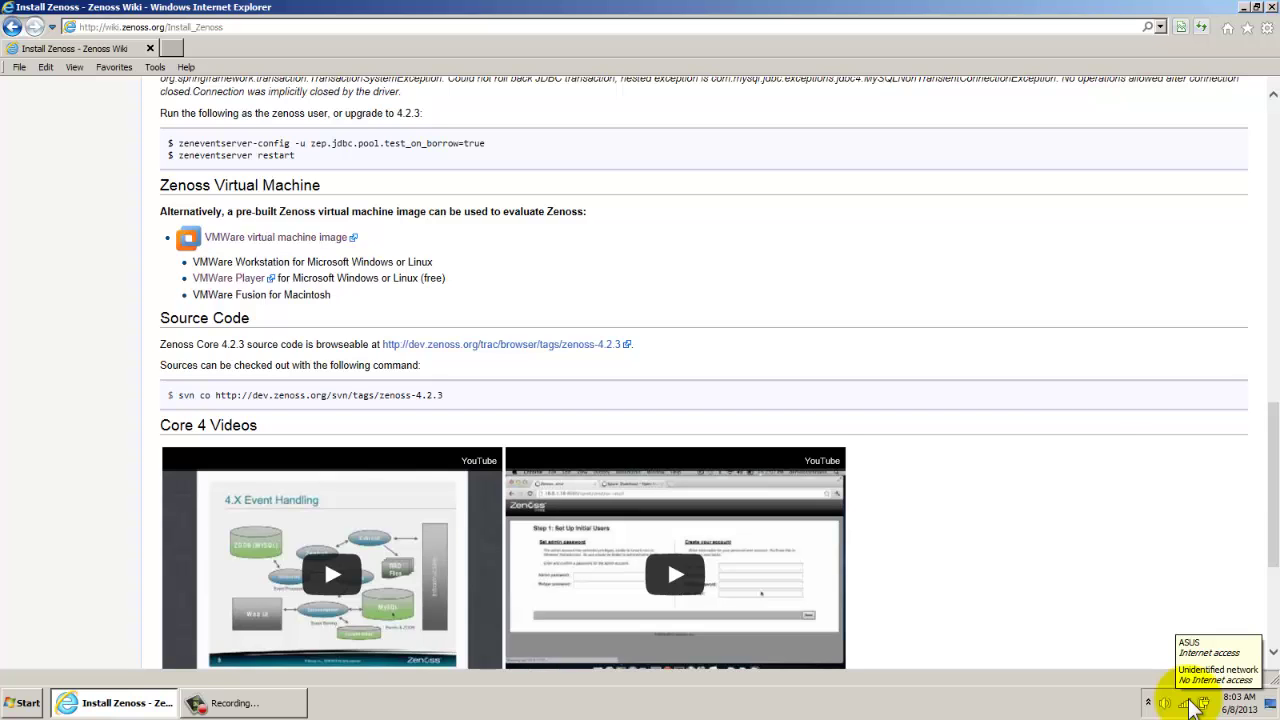
Open the TCP/IPv4 properties of the XBT wired adapter from Network and Sharing Center
click(1192, 708)
click(1175, 670)
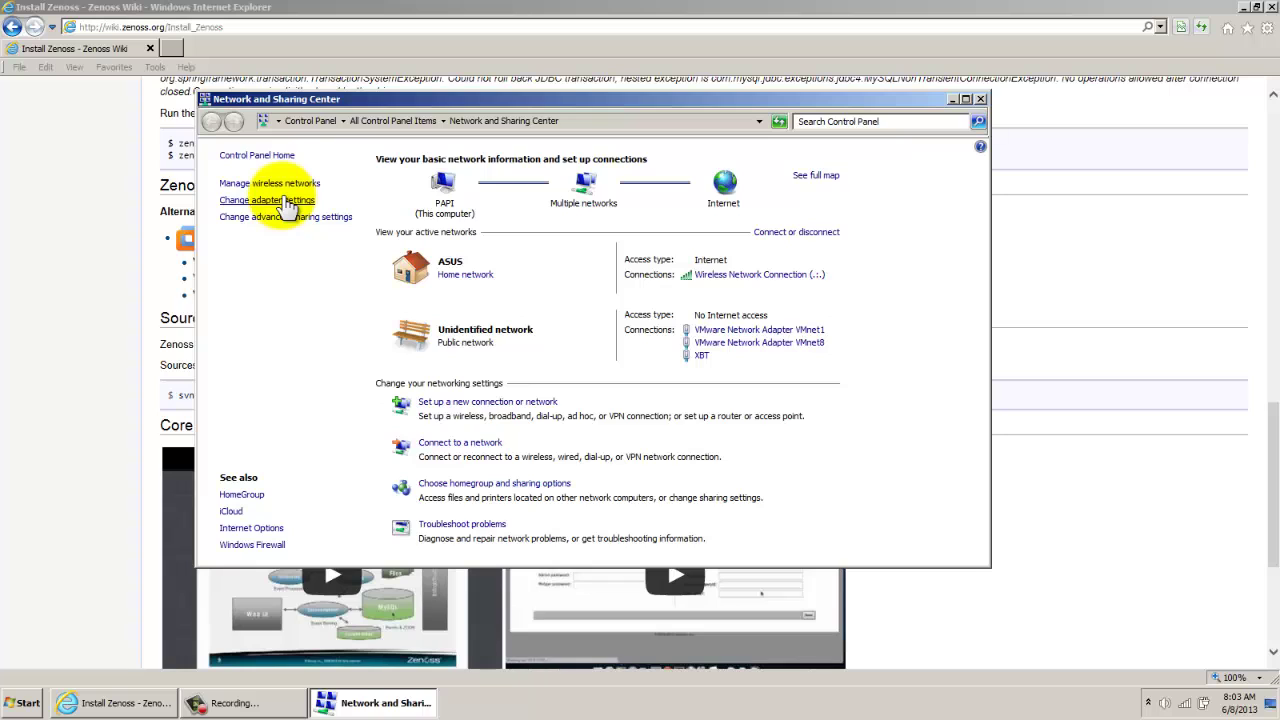
click(285, 199)
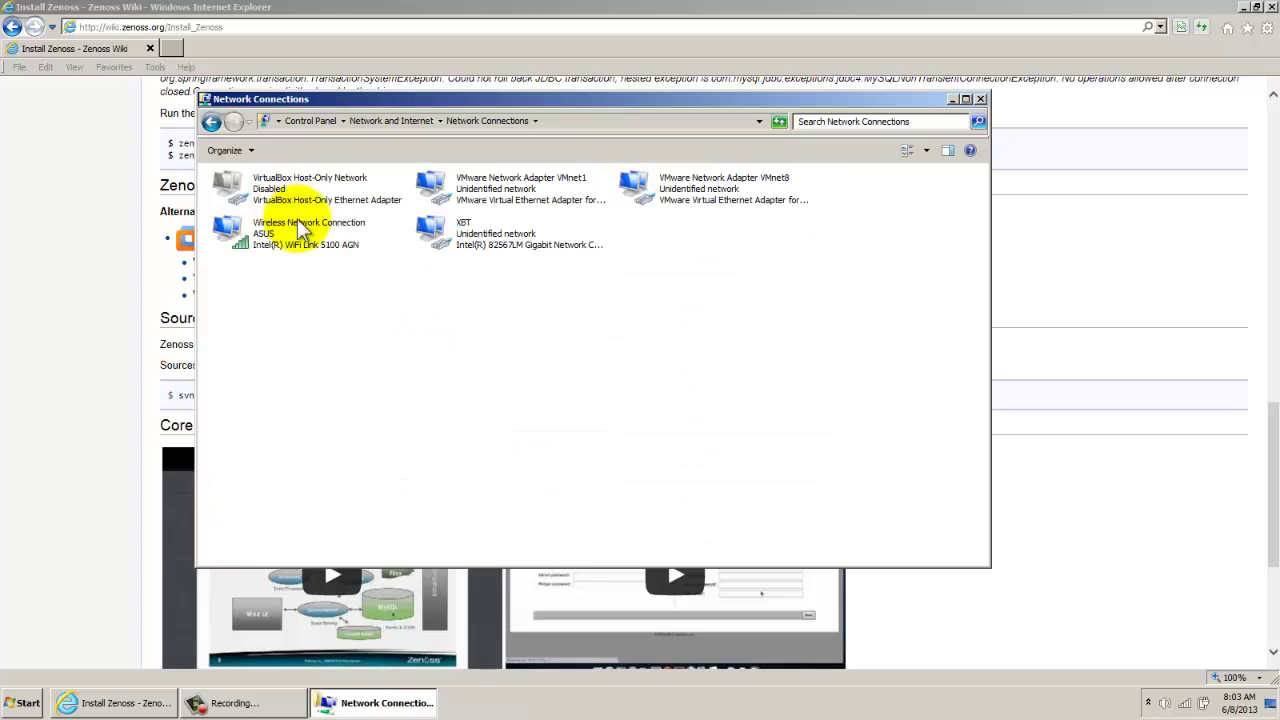
click(486, 236)
right_click(487, 232)
click(526, 361)
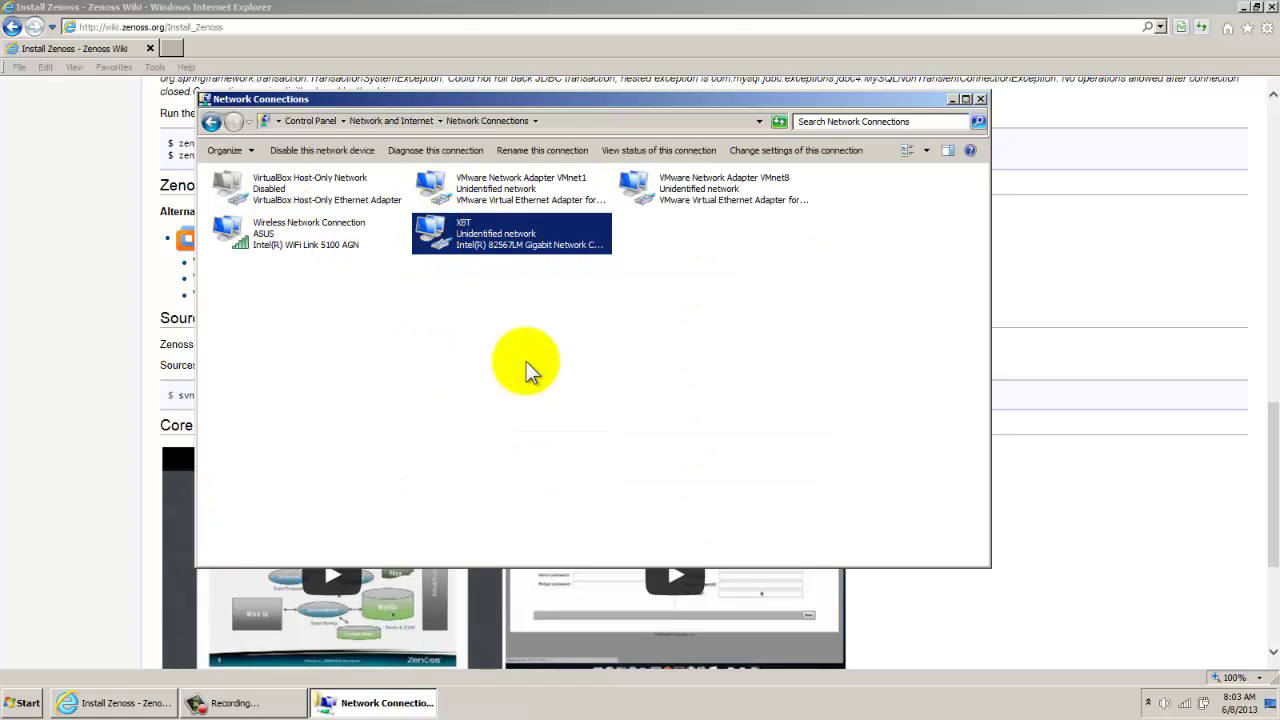
scroll(418, 342, down, 1)
click(418, 340)
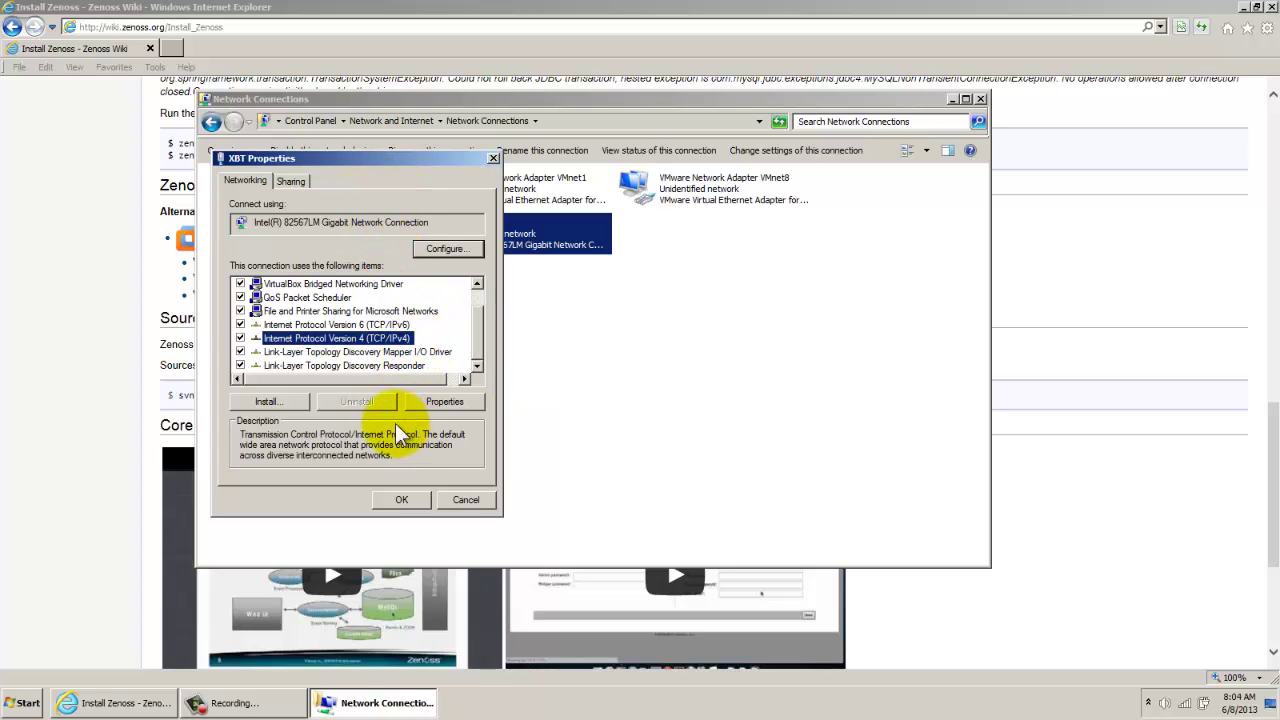
click(444, 405)
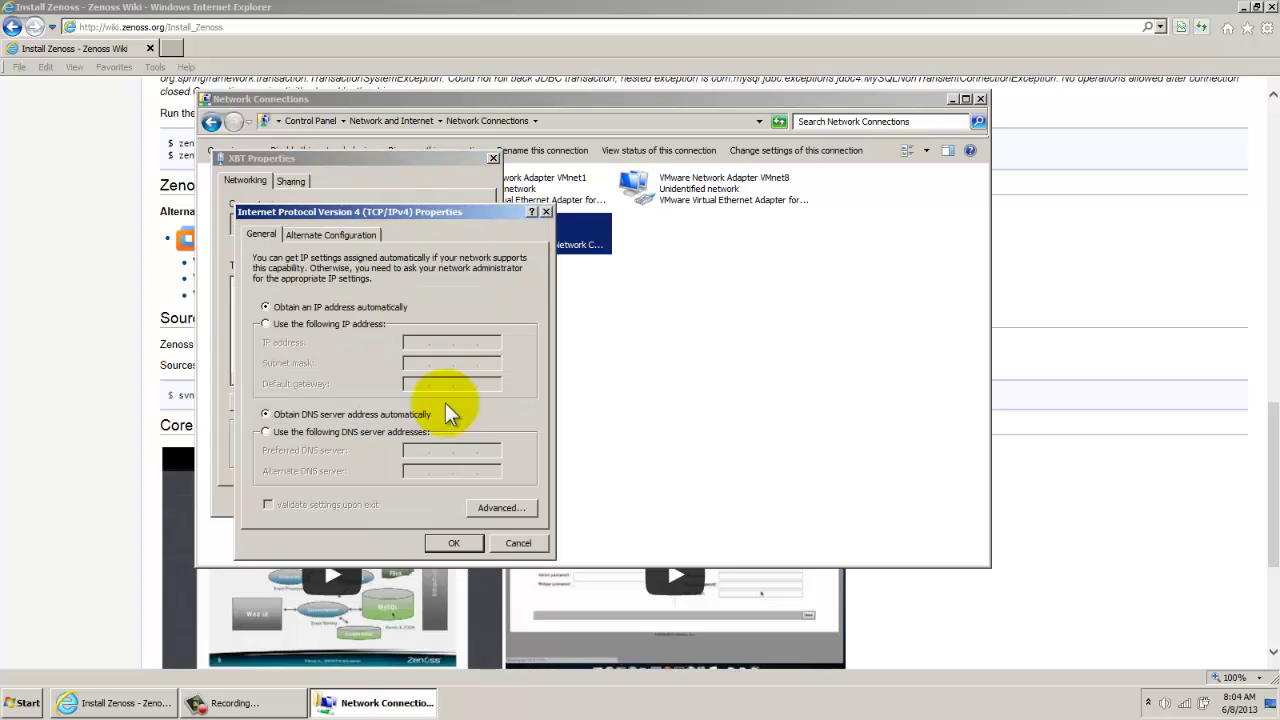
Give XBT static IP 192.168.1.2, mask 255.255.255.0, gateway 192.168.1.1, and apply
click(334, 327)
click(417, 342)
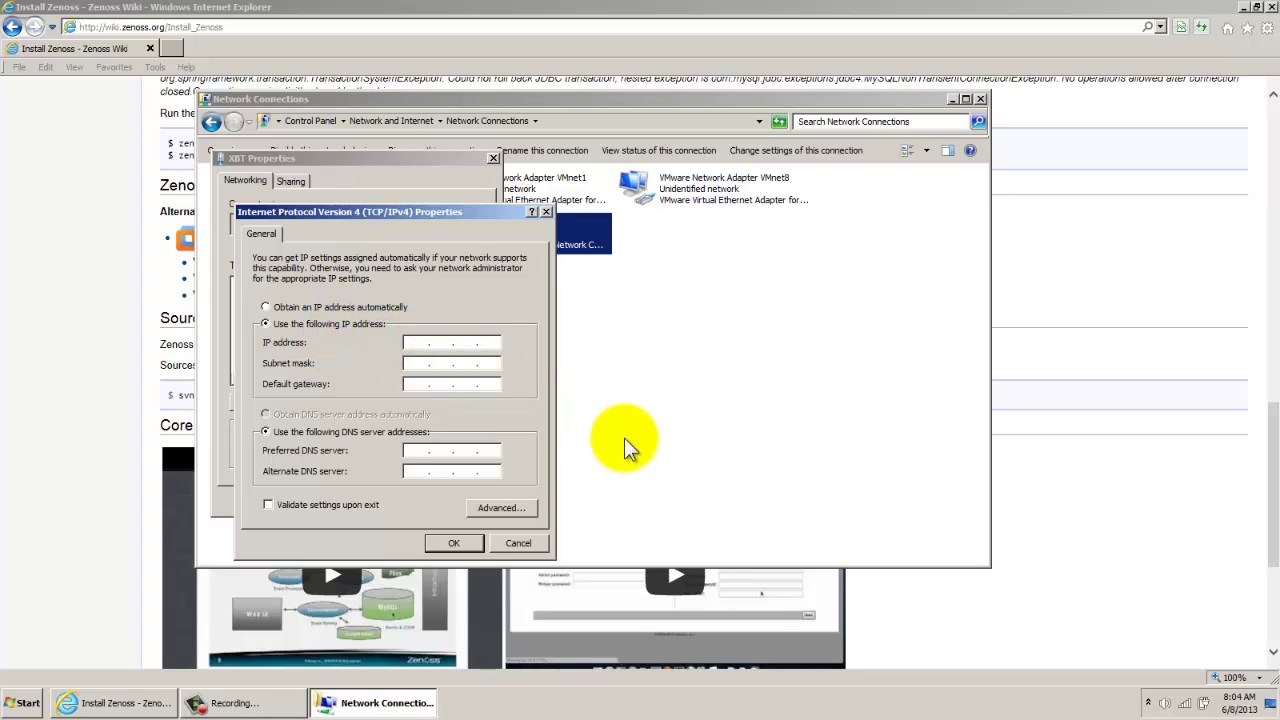
text(192.168.1.2)
key(Tab)
click(420, 385)
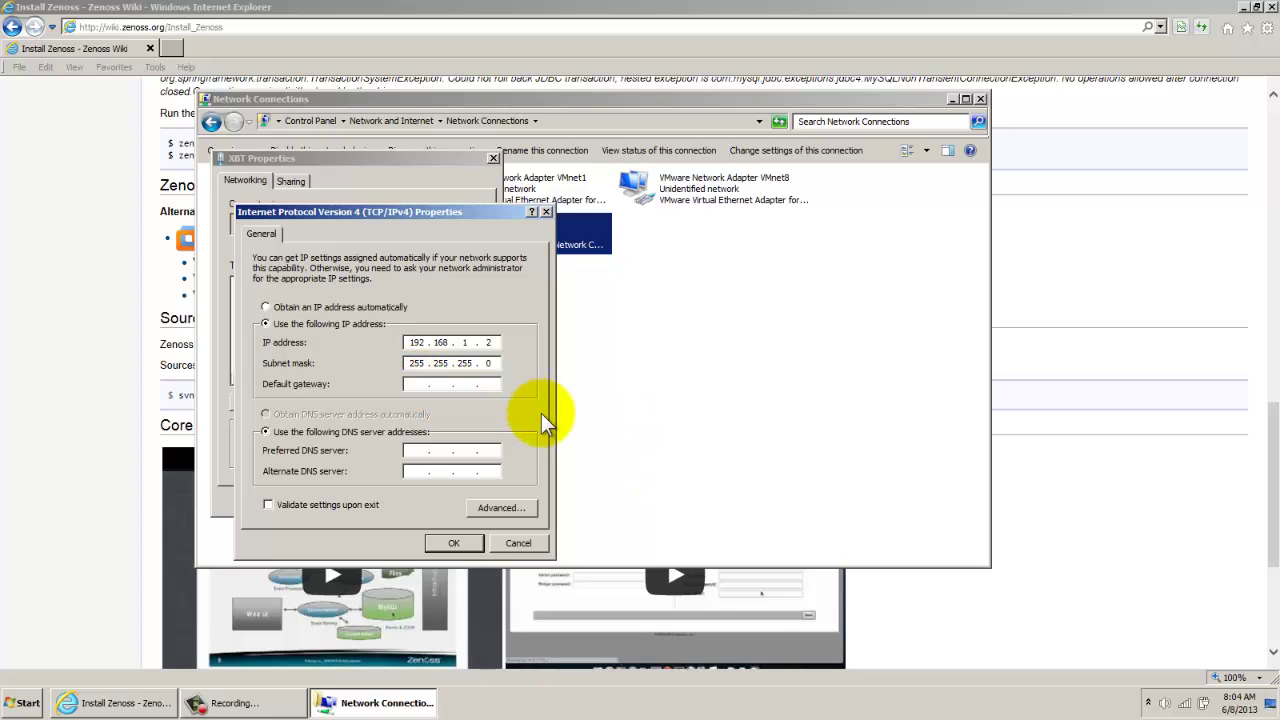
text(192.168.1.1)
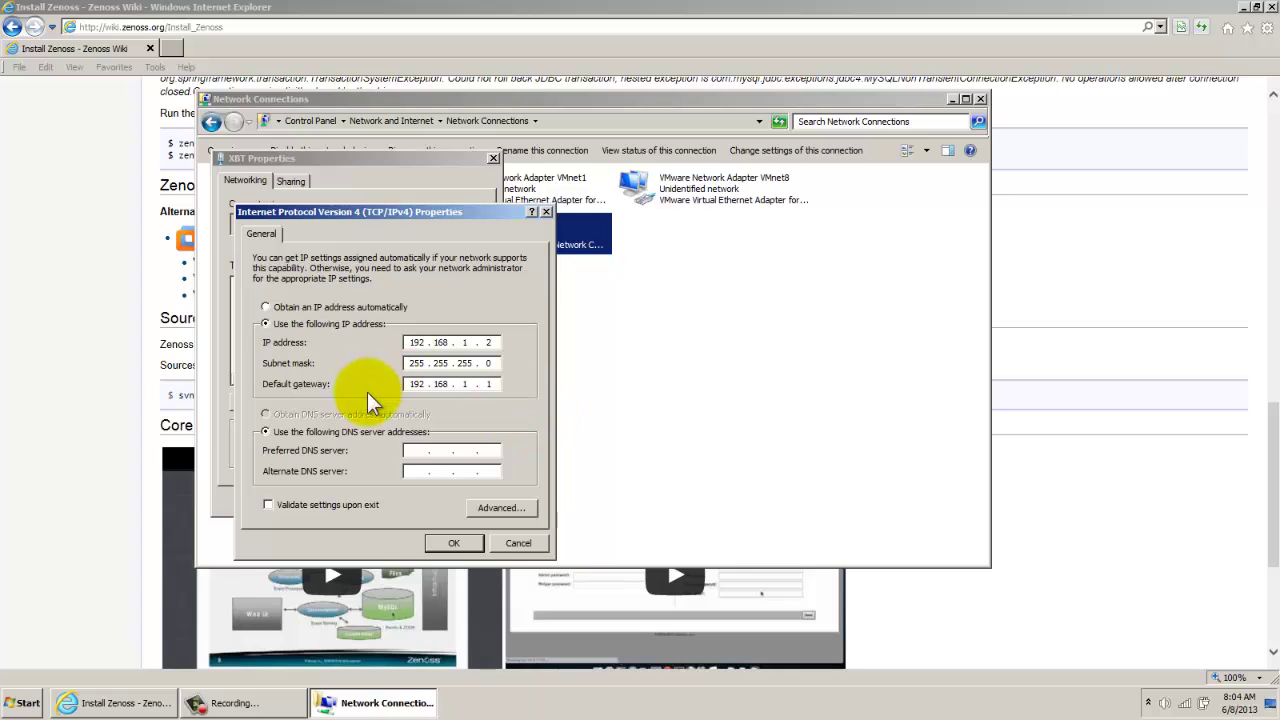
drag(454, 213, 502, 212)
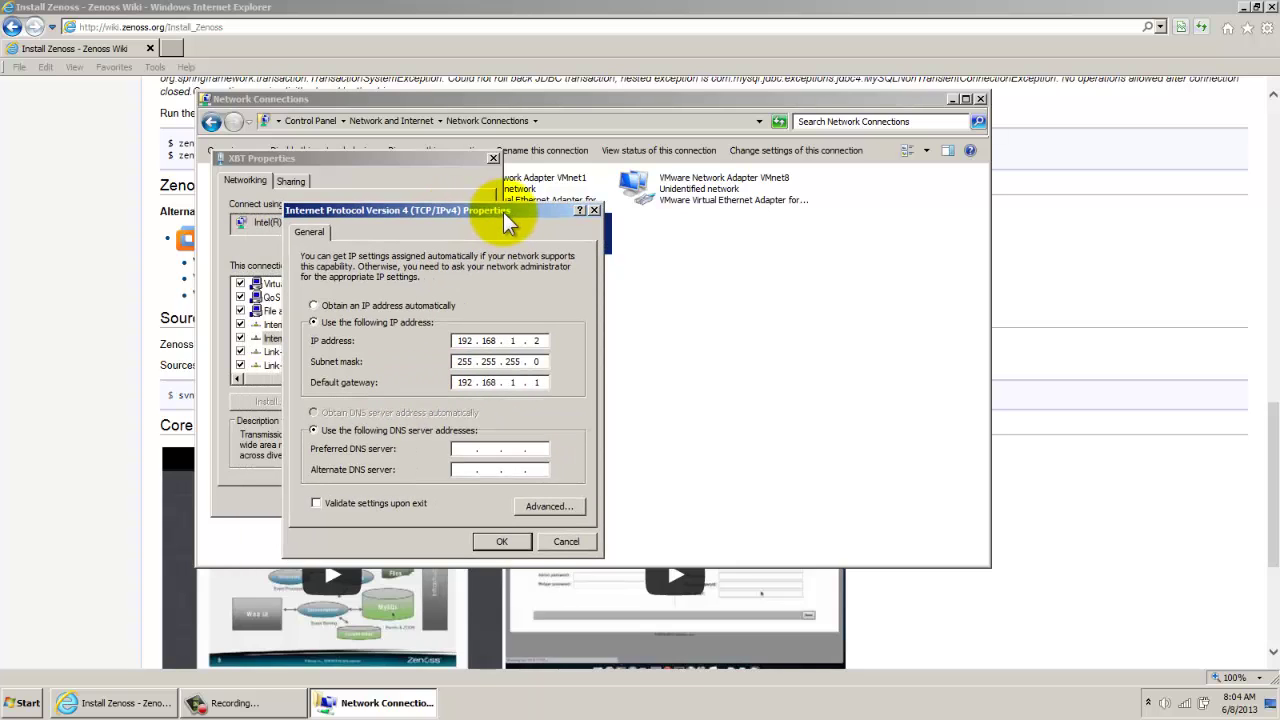
double_click(537, 340)
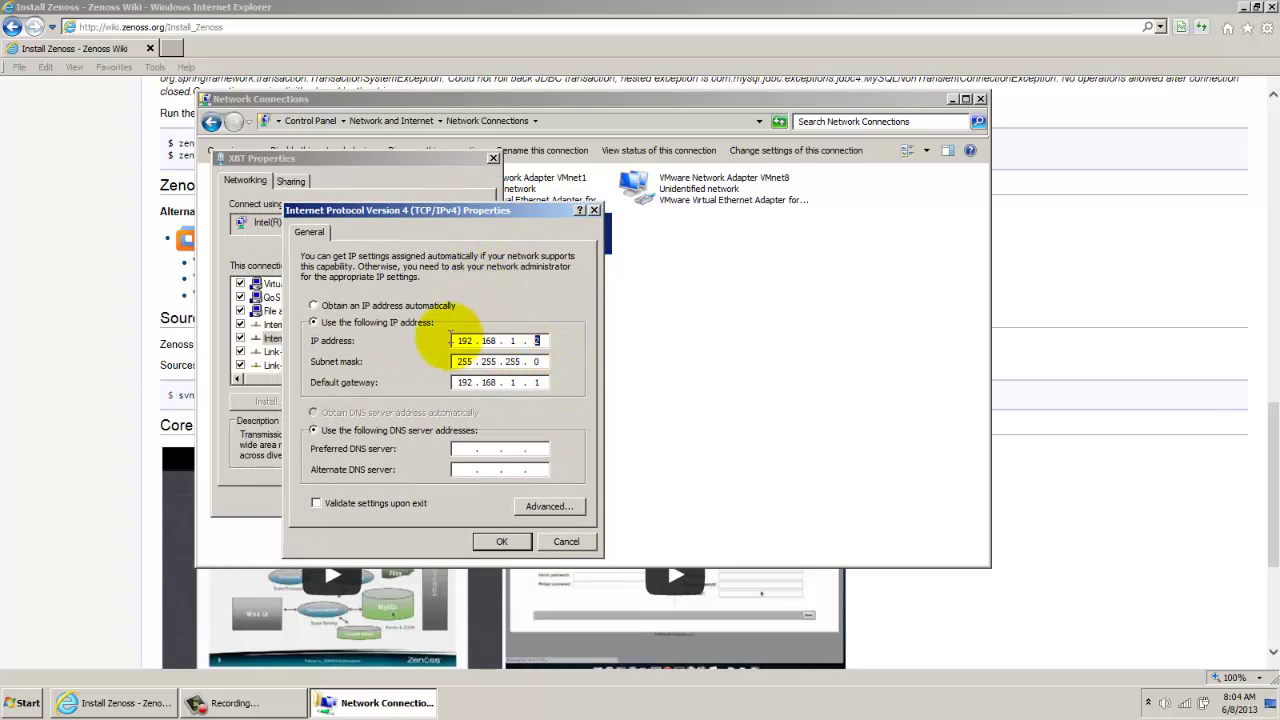
click(540, 341)
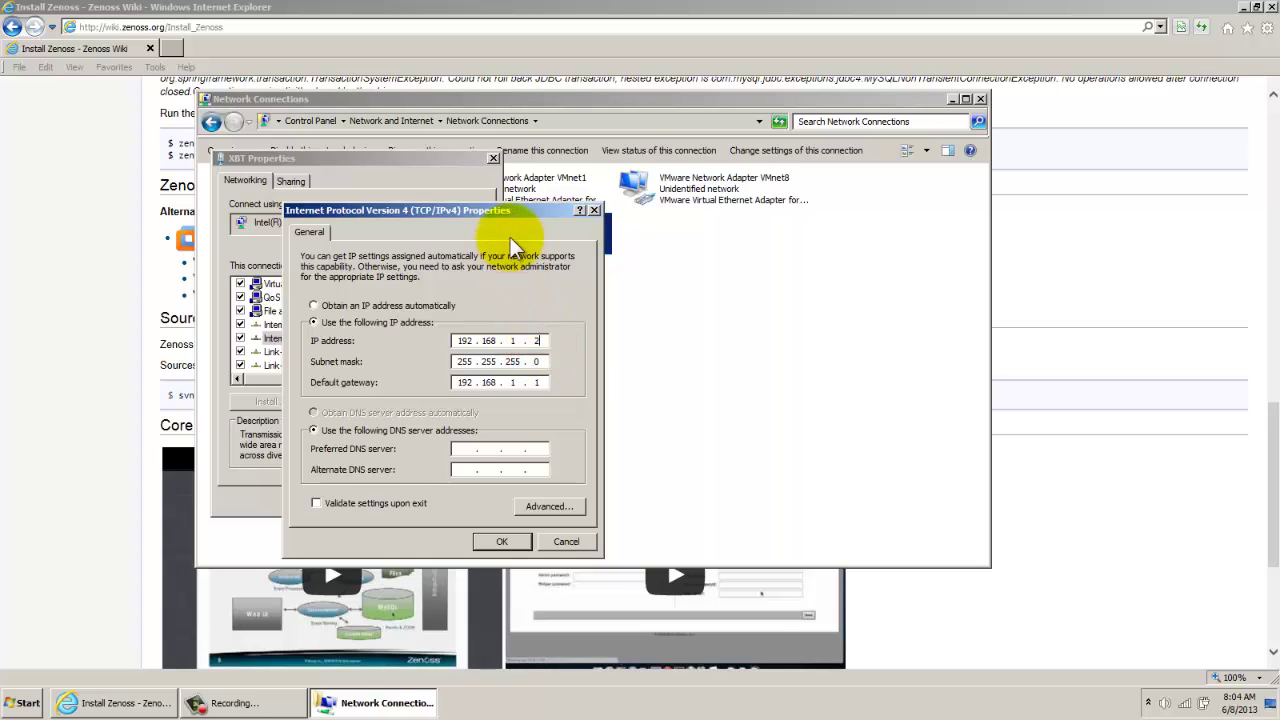
drag(531, 211, 541, 208)
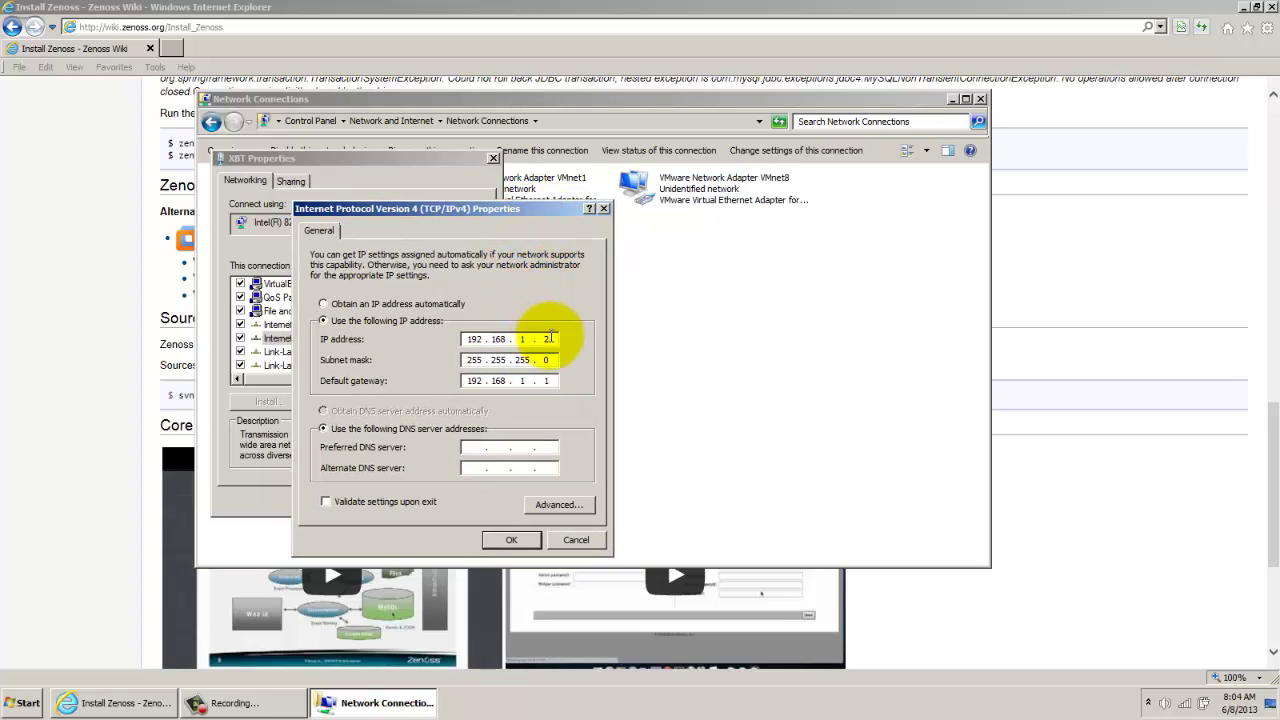
click(512, 541)
drag(645, 104, 759, 129)
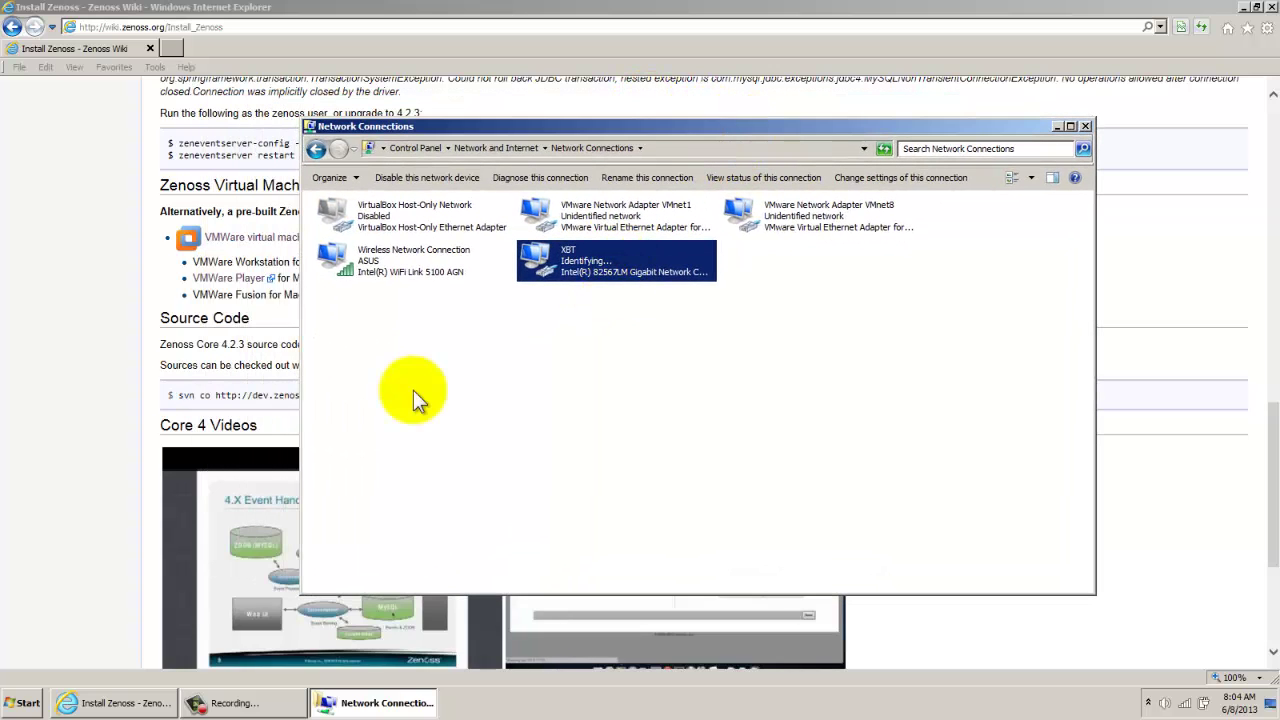
Ping 192.168.1.8 from a cmd console, confirm four replies, then close it
key(super+r)
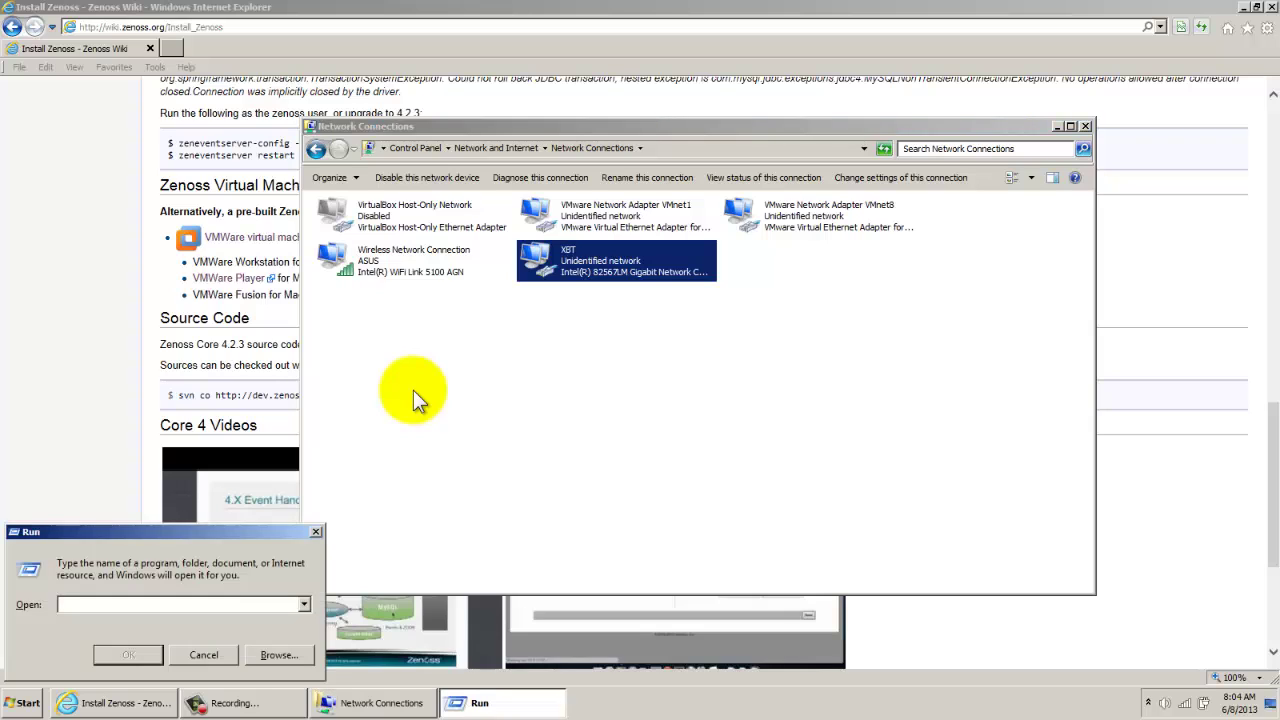
text(cmd)
key(Return)
text(ping 192.16)
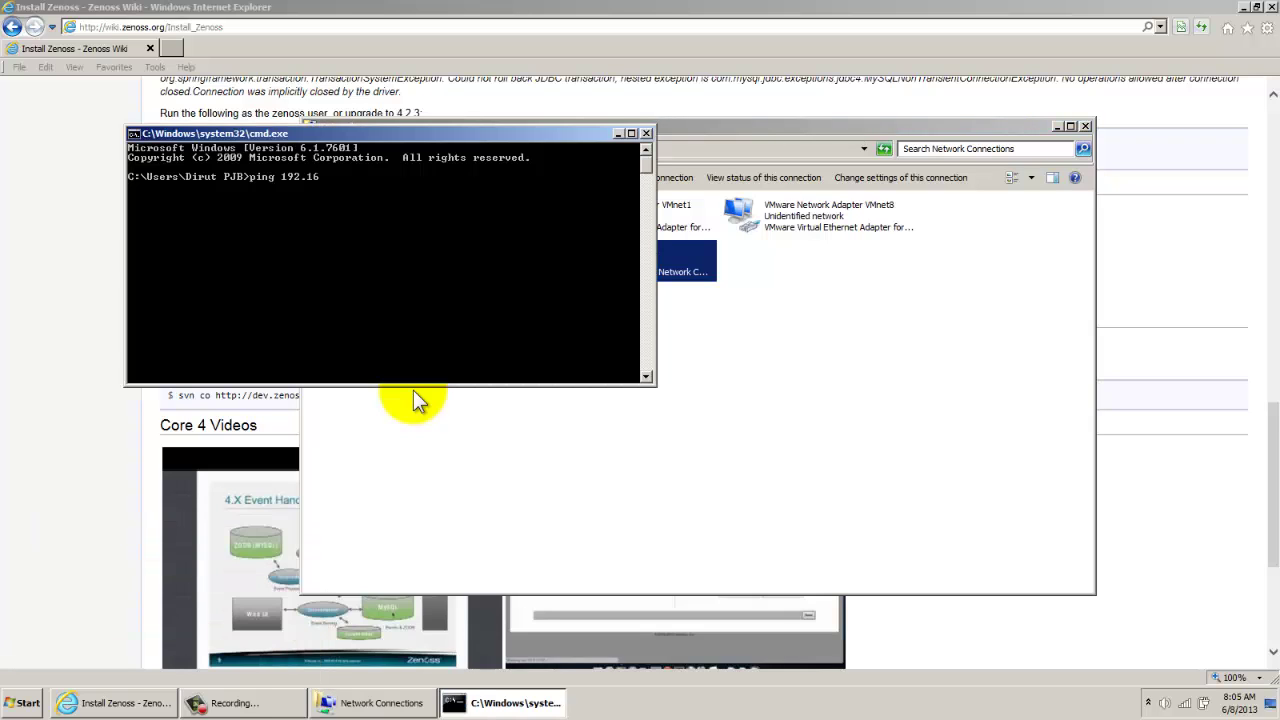
text(8.1.8)
key(Return)
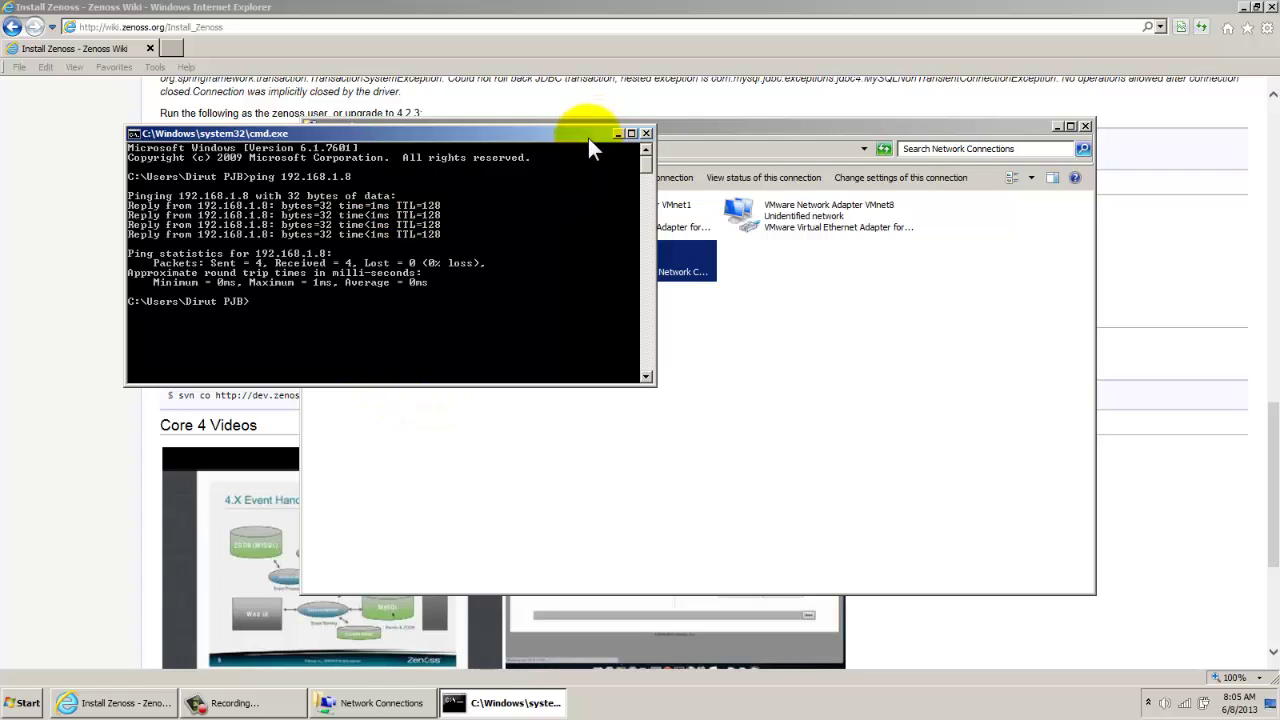
drag(588, 138, 684, 225)
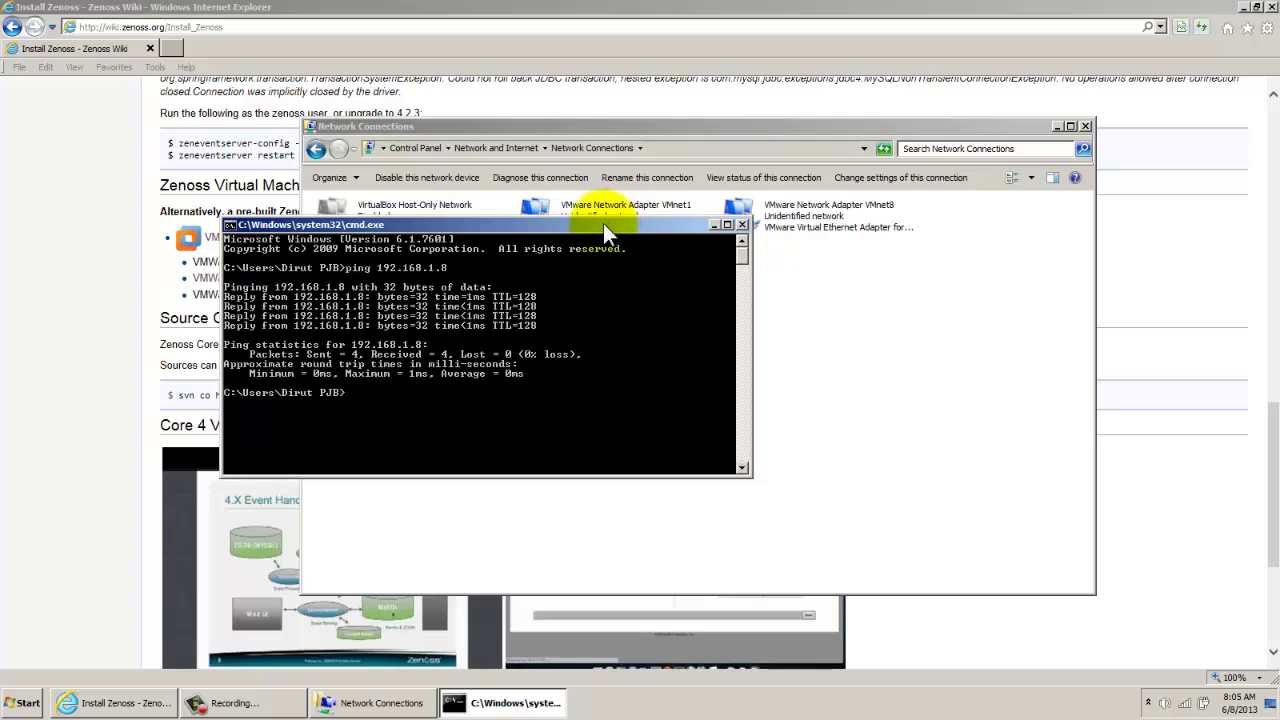
drag(603, 223, 719, 301)
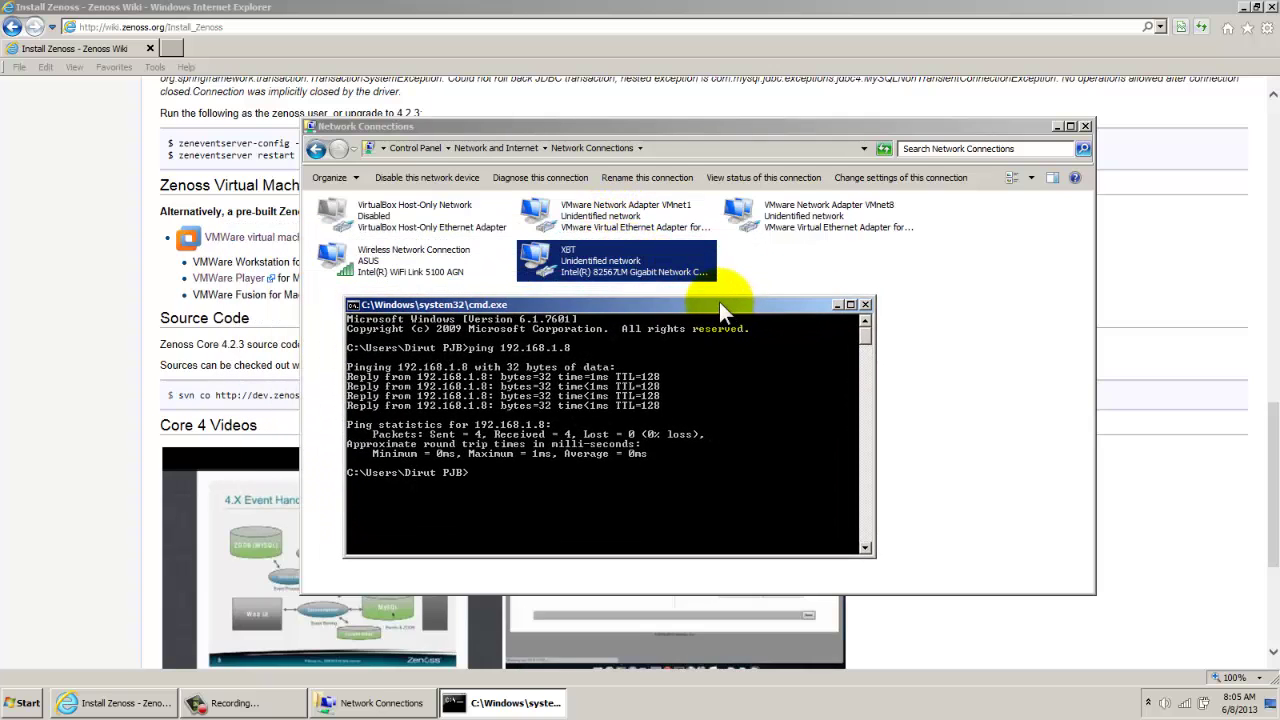
click(865, 304)
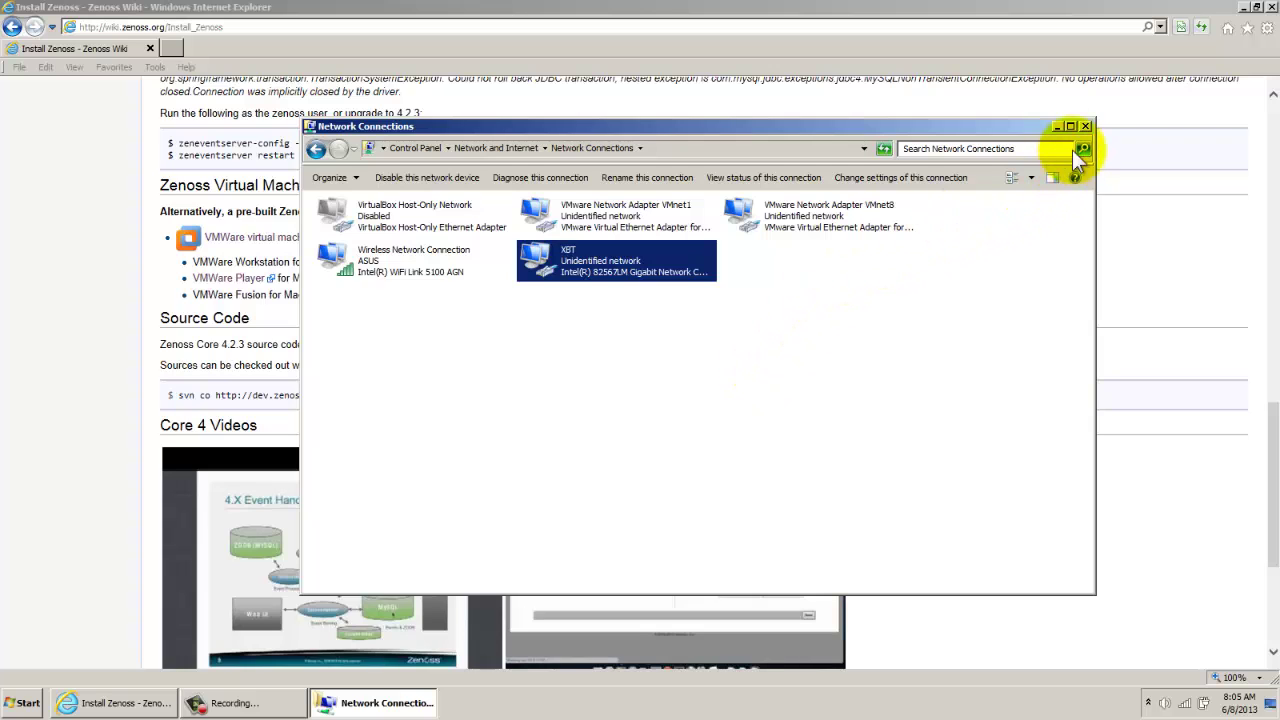
Close Network Connections and reach the Windows Features list through Control Panel's Programs and Features
click(1085, 126)
click(25, 703)
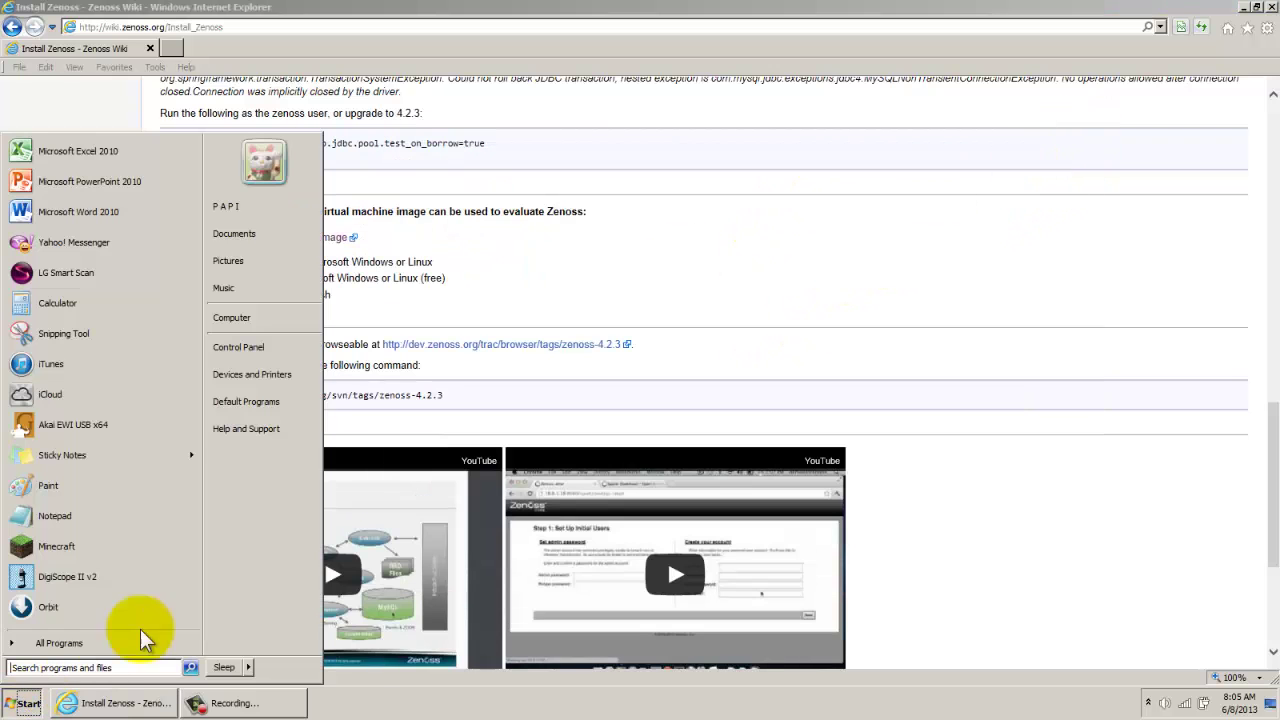
click(249, 347)
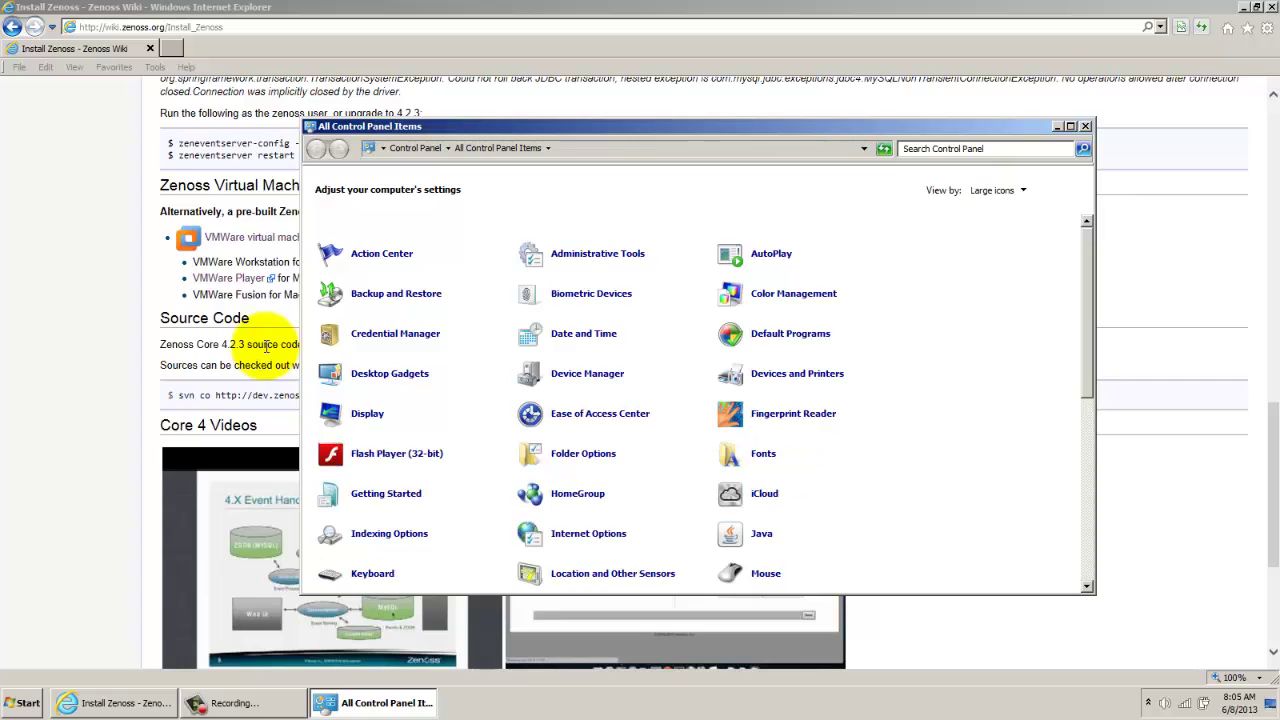
scroll(440, 424, down, 4)
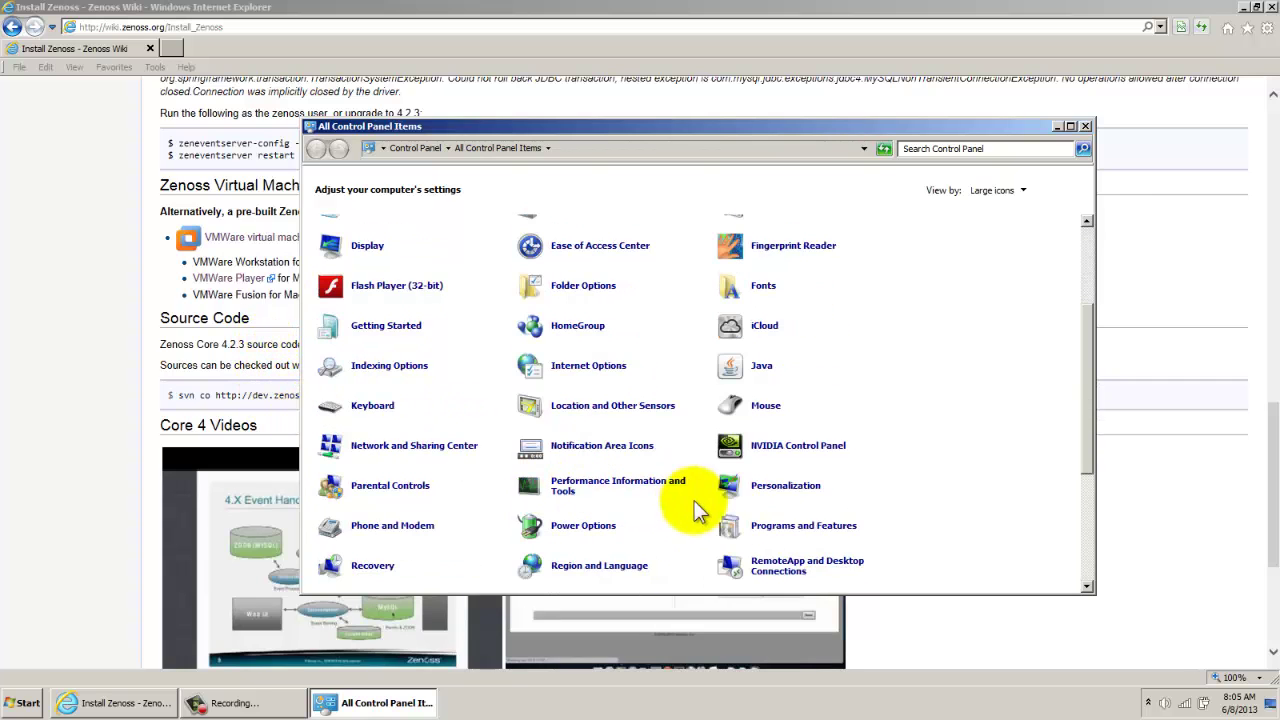
click(808, 528)
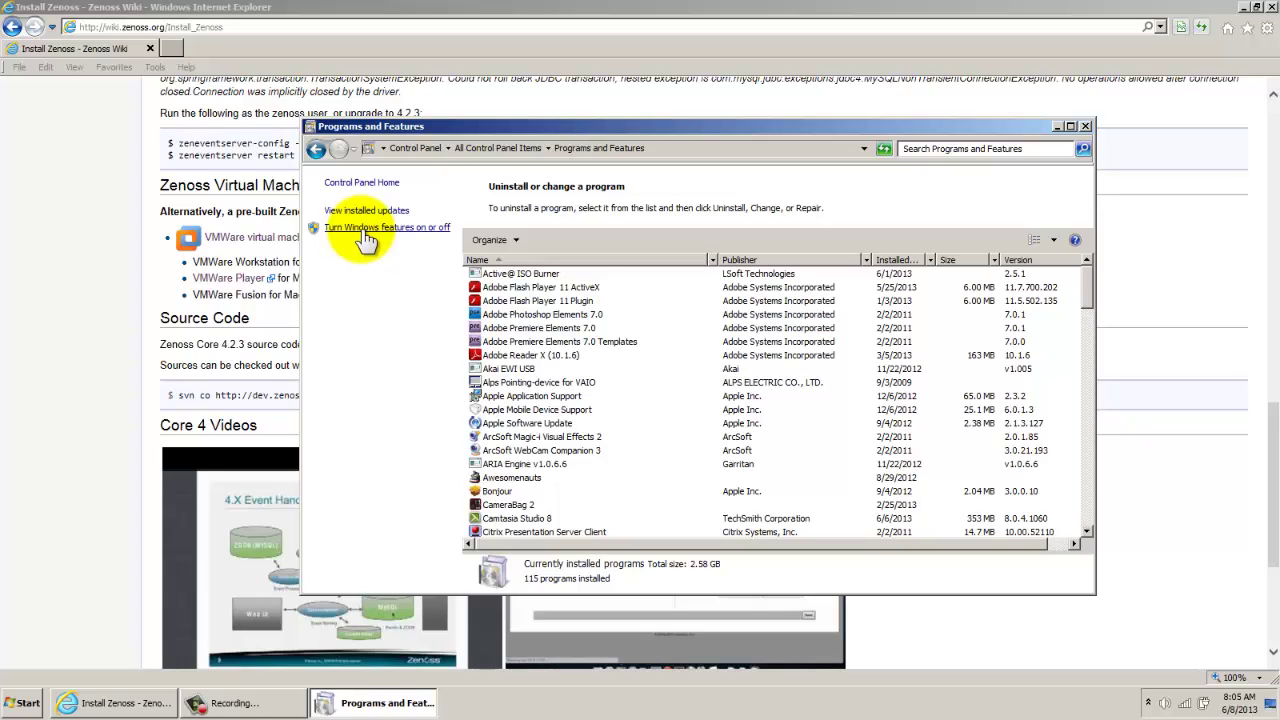
click(366, 229)
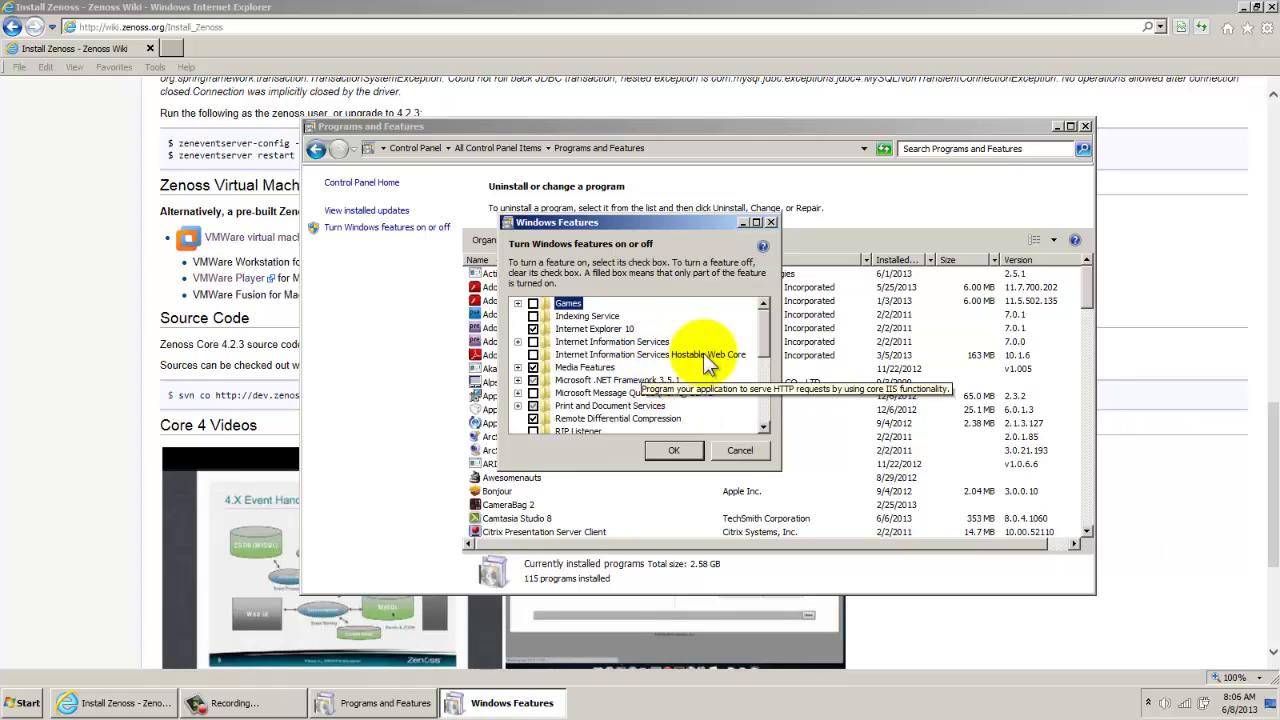
Turn on Simple Network Management Protocol (SNMP) in Windows Features, then close Programs and Features
drag(765, 331, 766, 388)
drag(766, 388, 766, 400)
click(517, 368)
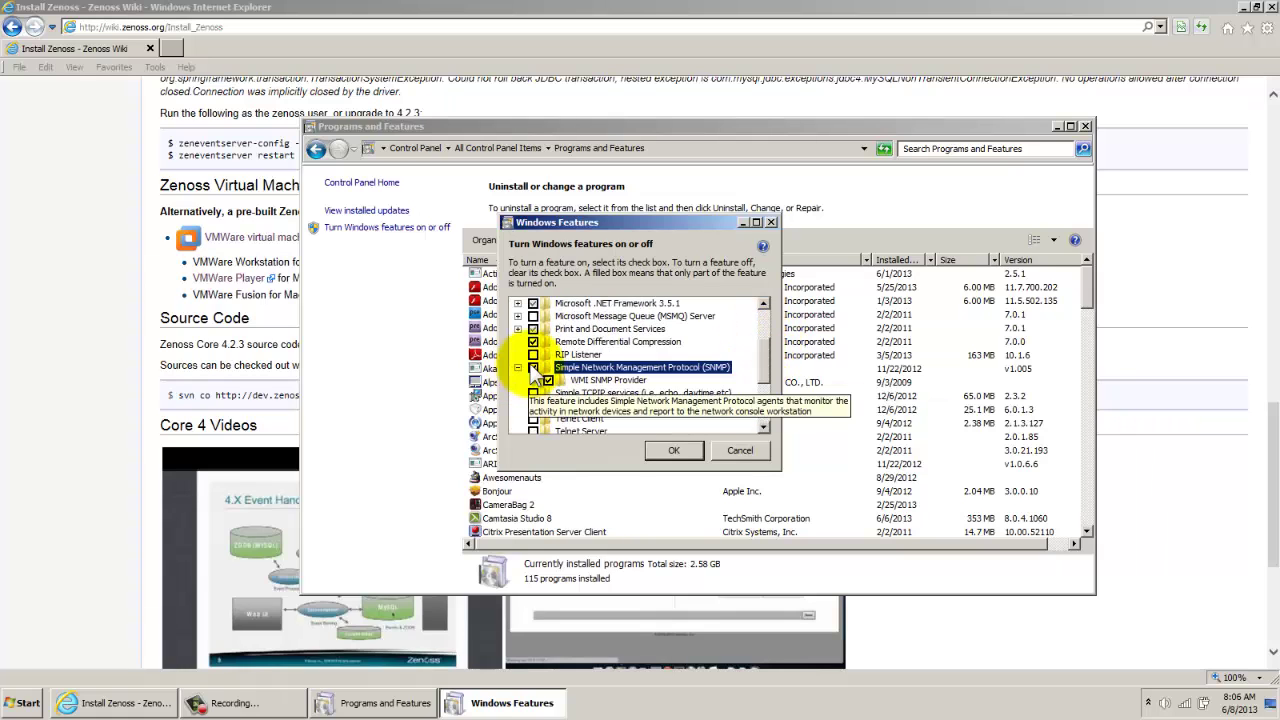
click(533, 367)
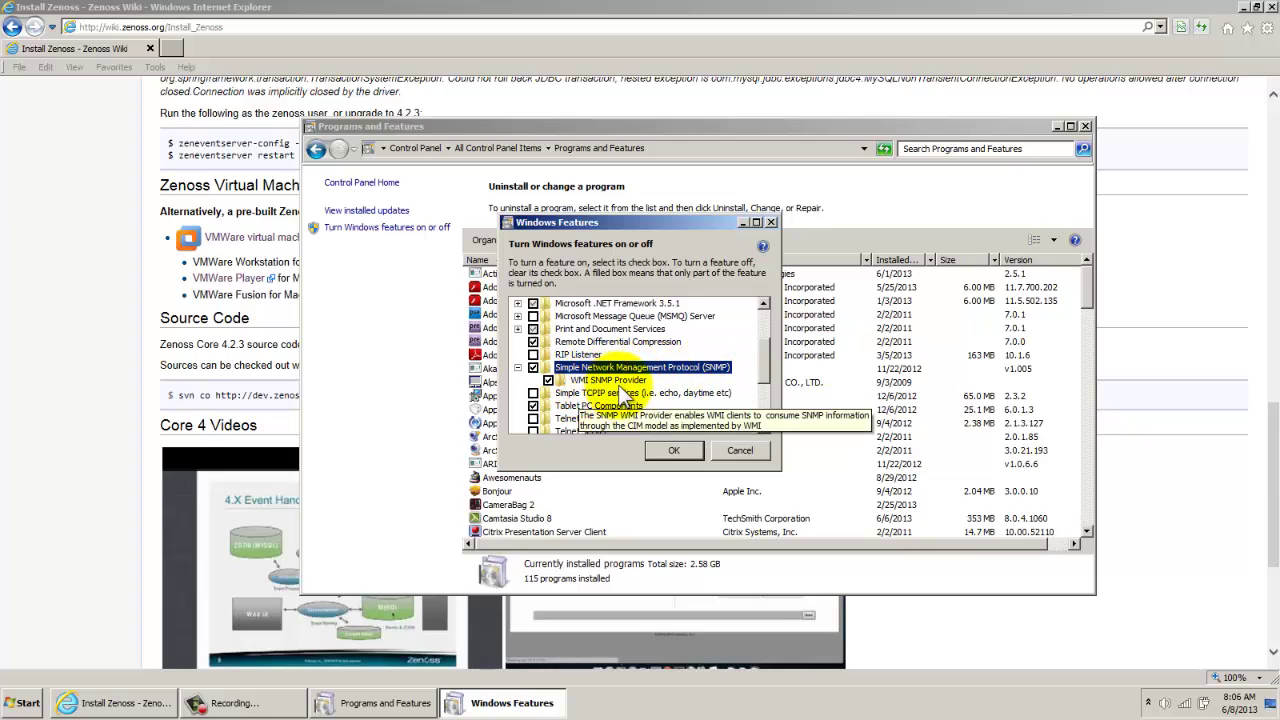
click(674, 451)
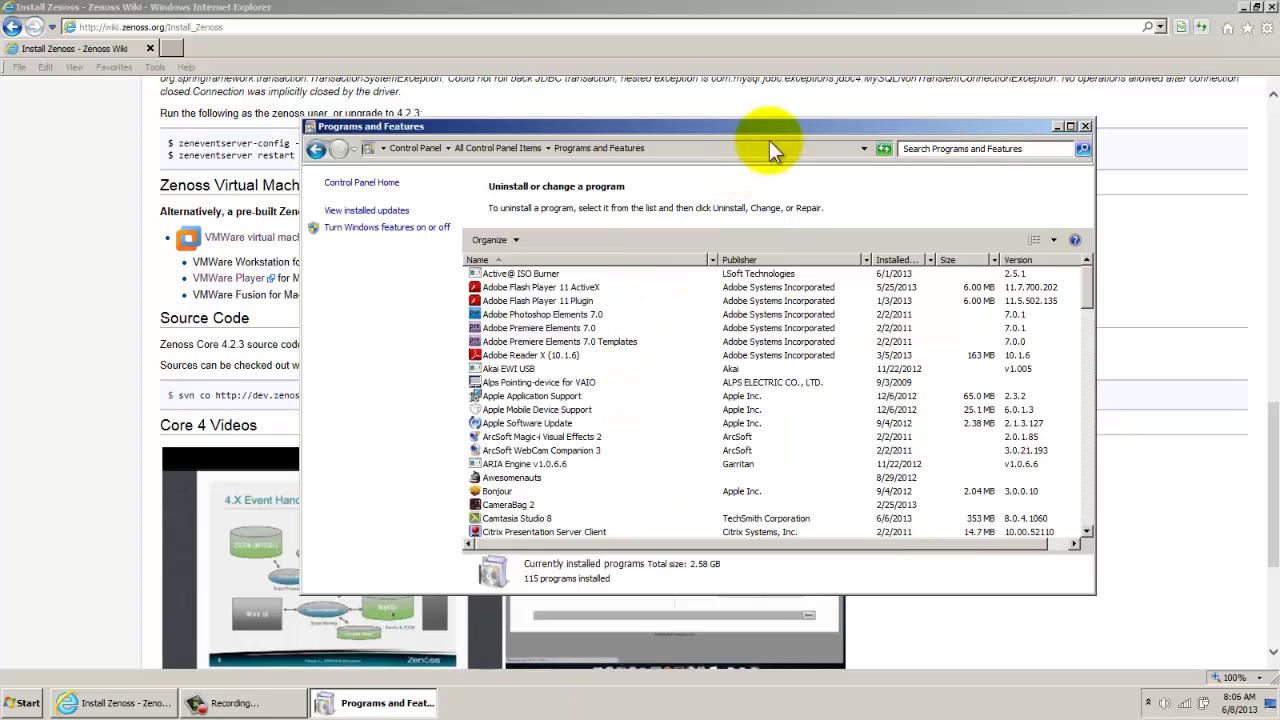
click(1085, 127)
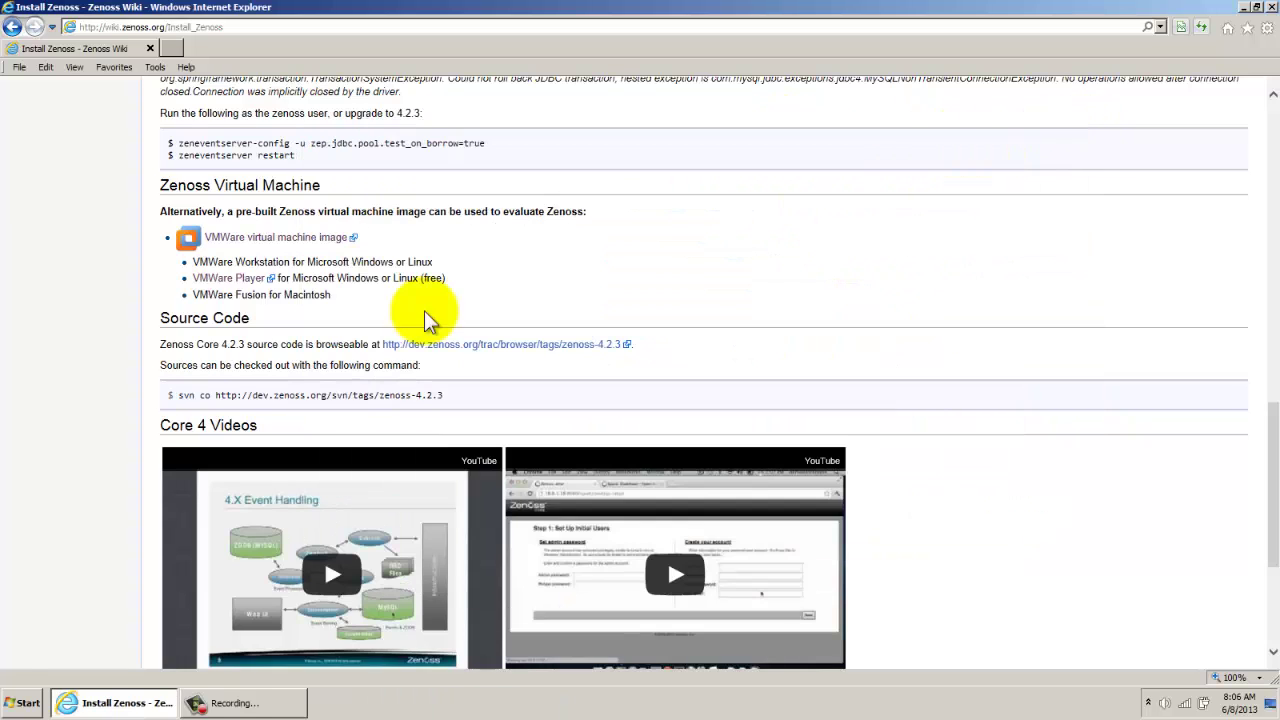
click(20, 700)
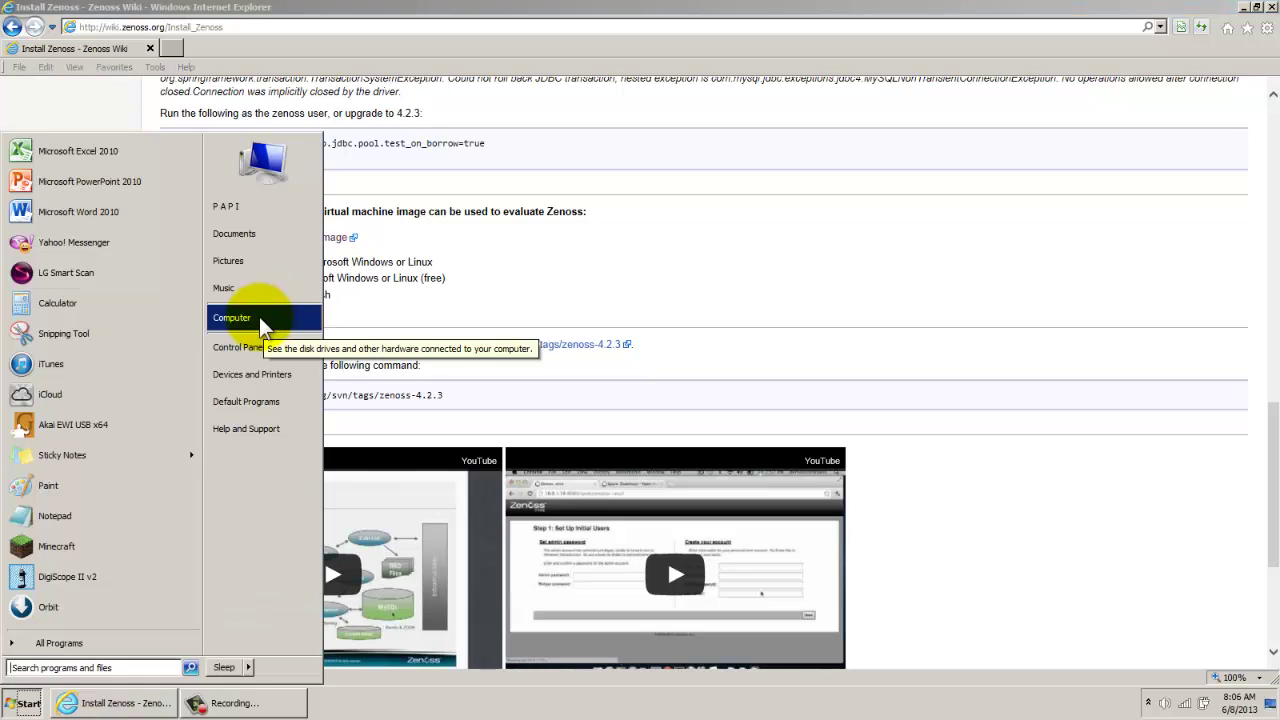
Open Computer Management's Services list and bring up the SNMP Service's context menu
right_click(260, 320)
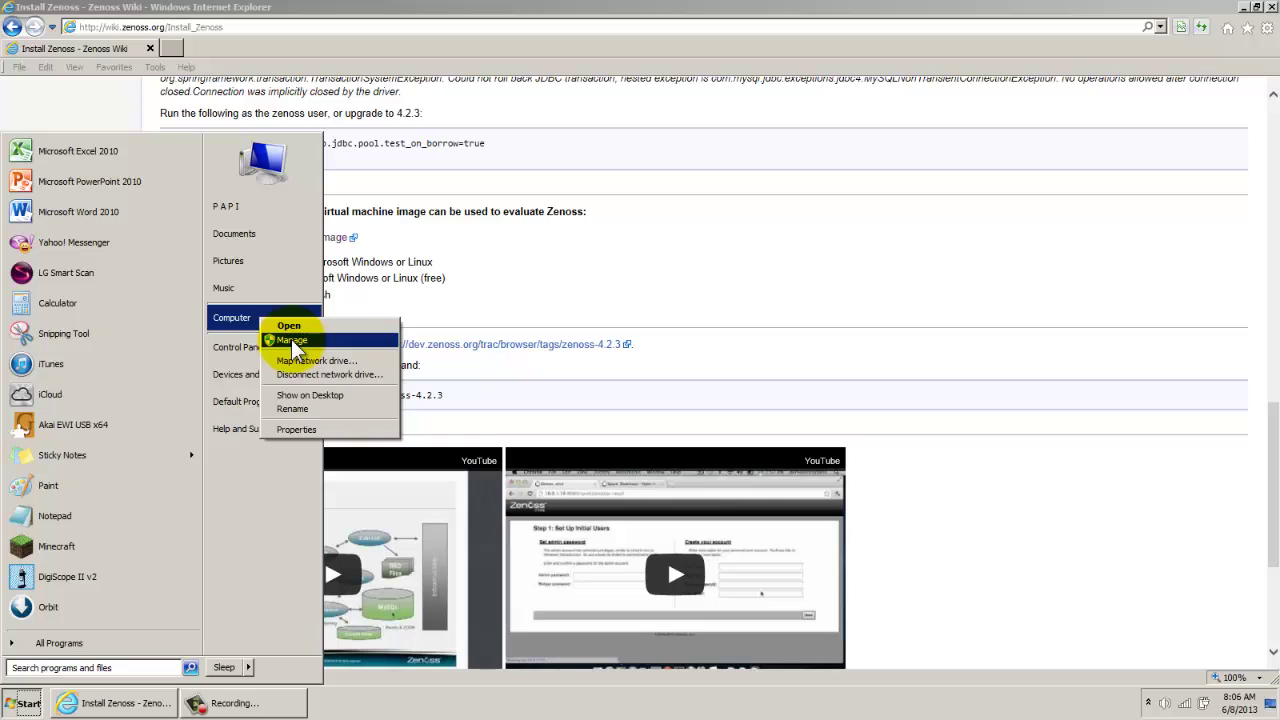
click(292, 342)
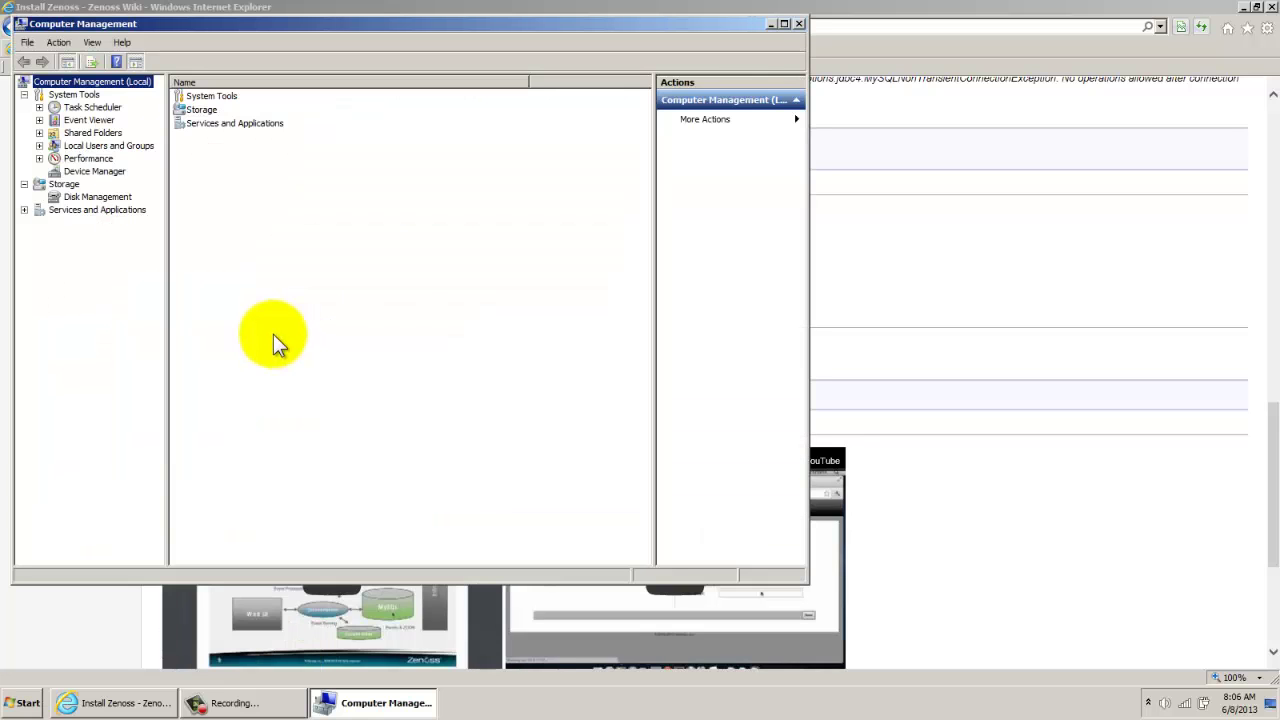
double_click(61, 211)
click(79, 221)
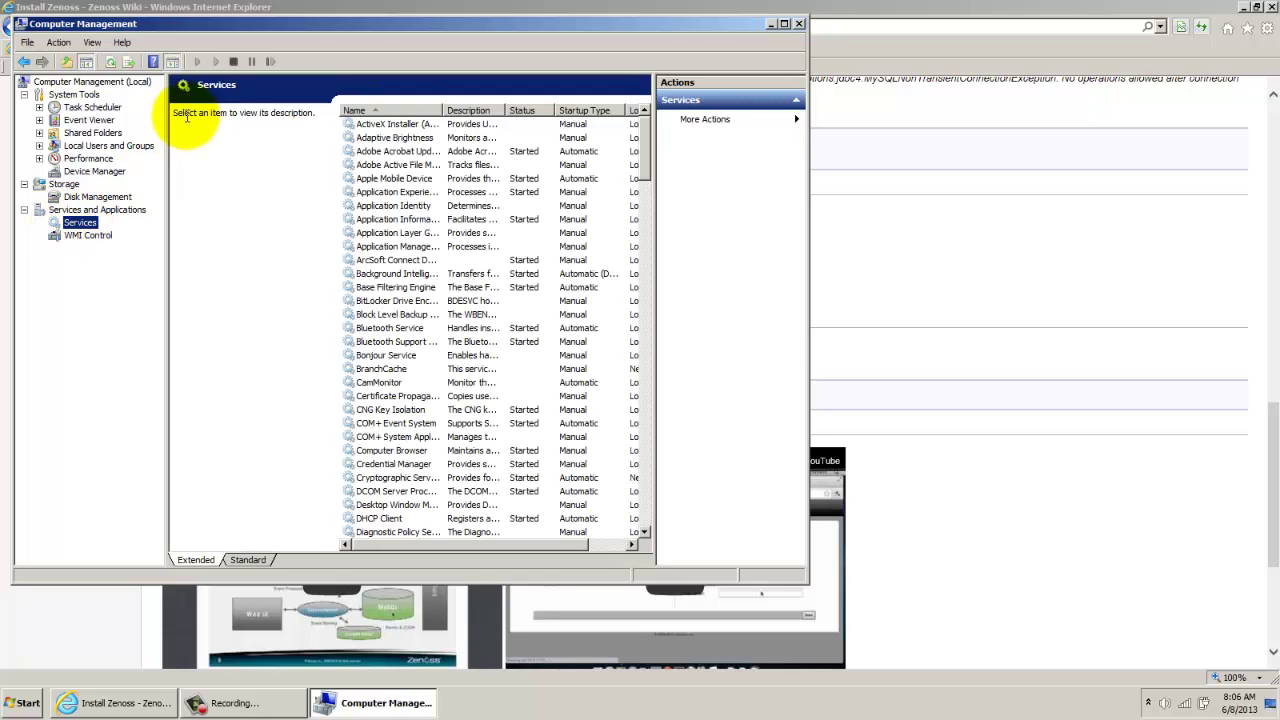
click(418, 165)
scroll(412, 330, down, 7)
scroll(410, 335, down, 4)
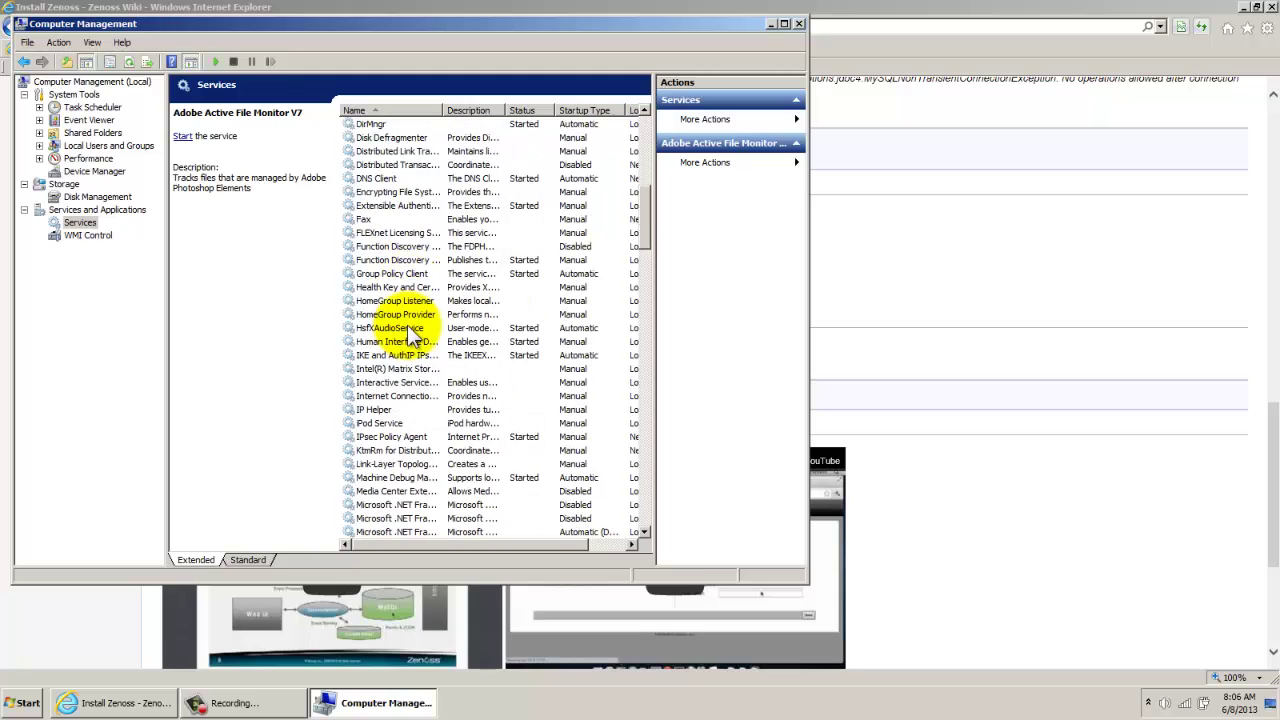
key(s)
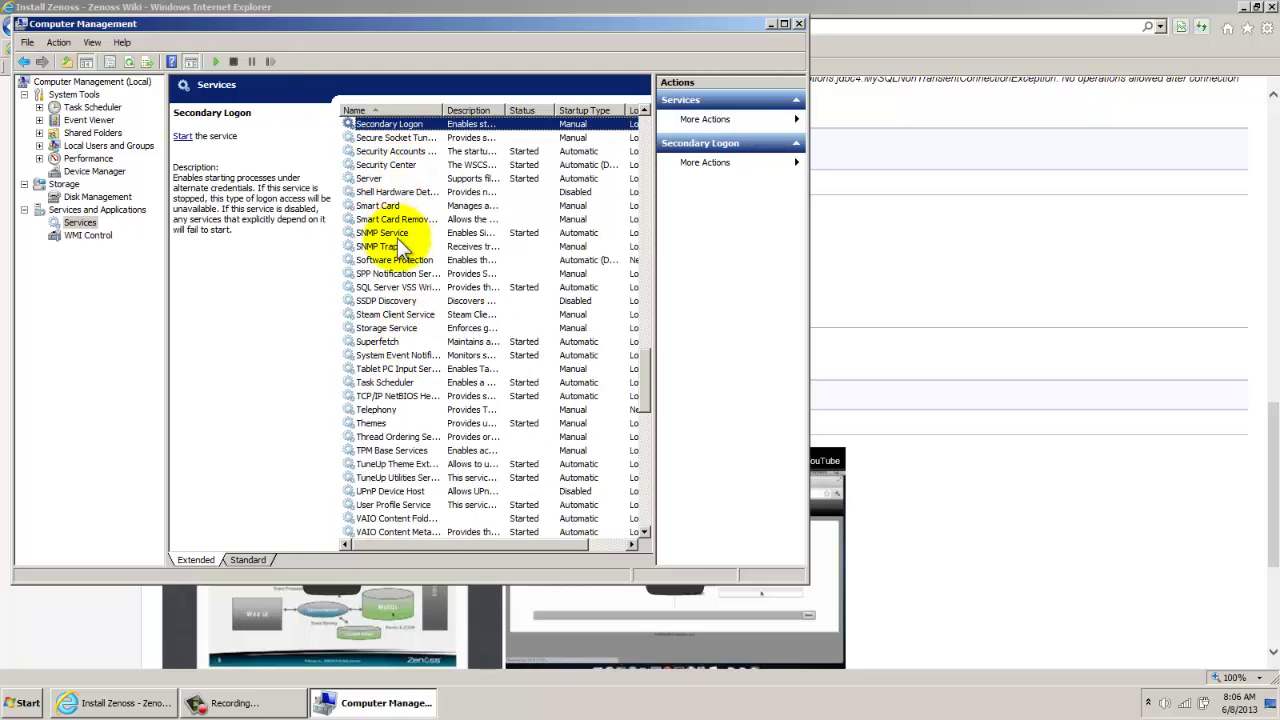
click(396, 235)
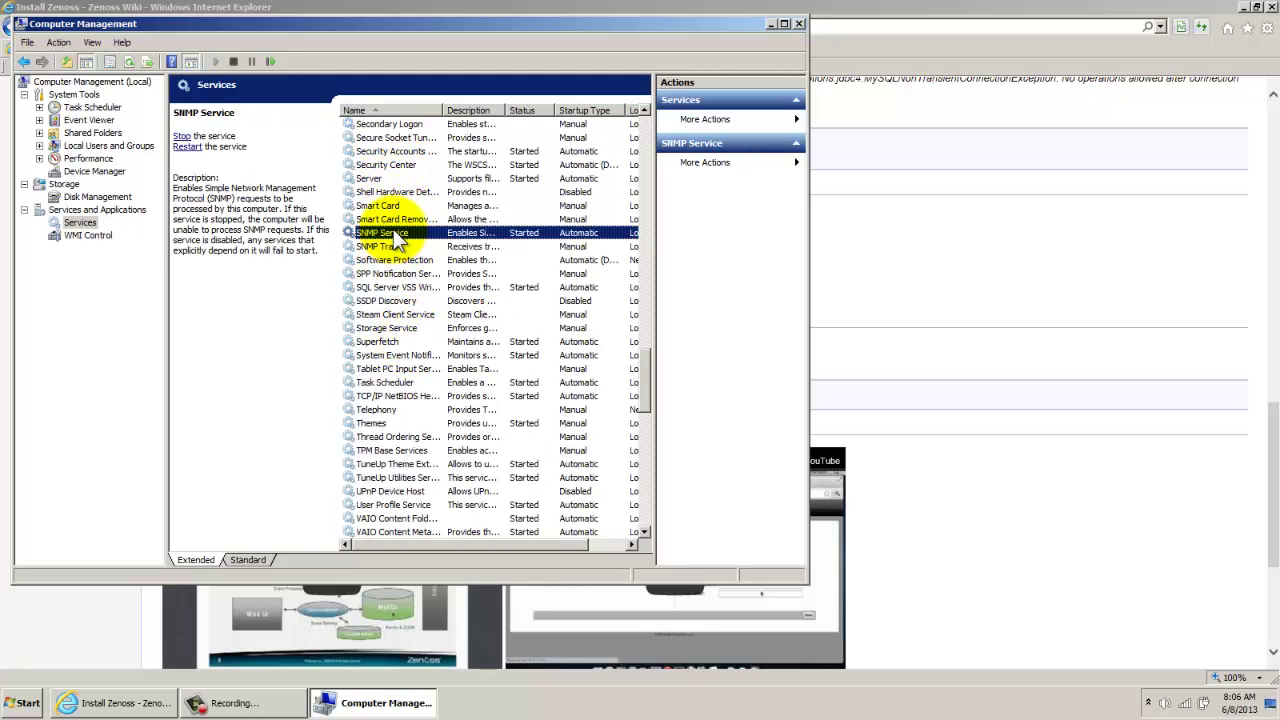
right_click(396, 232)
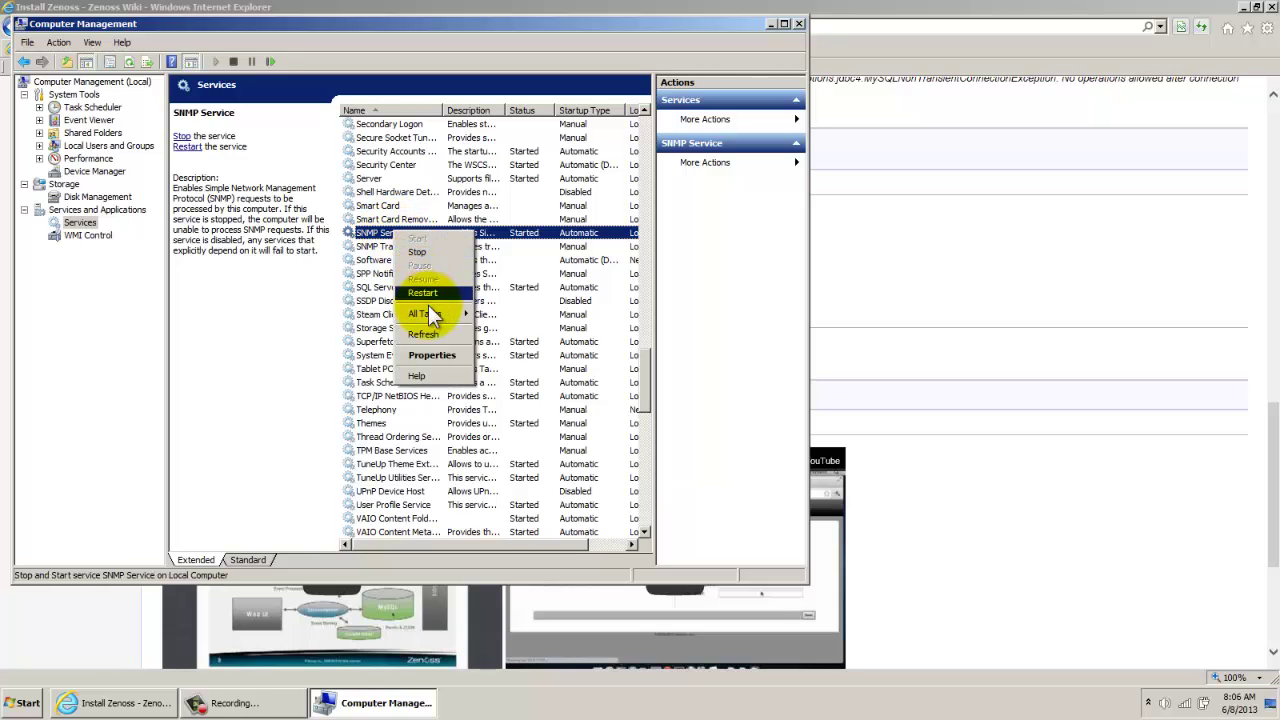
Set SNMP agent contact laptop1 and location jakarta, enable all five service types, and apply
click(432, 354)
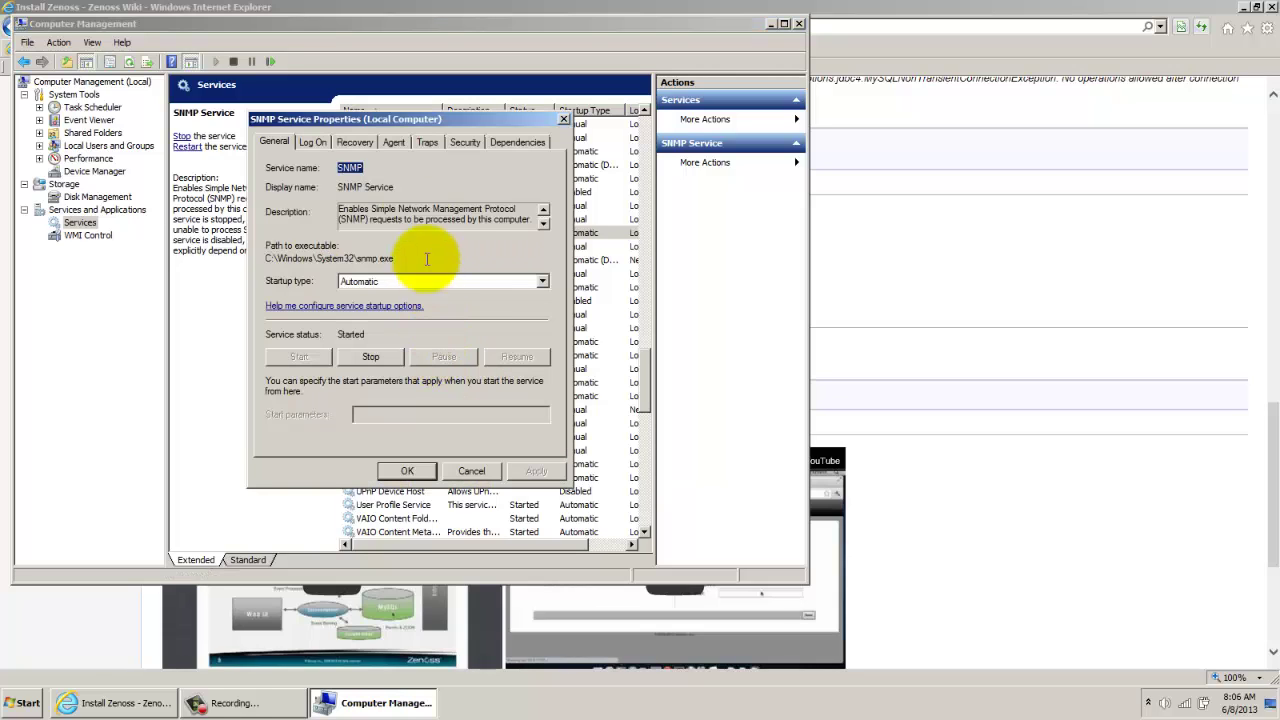
click(396, 142)
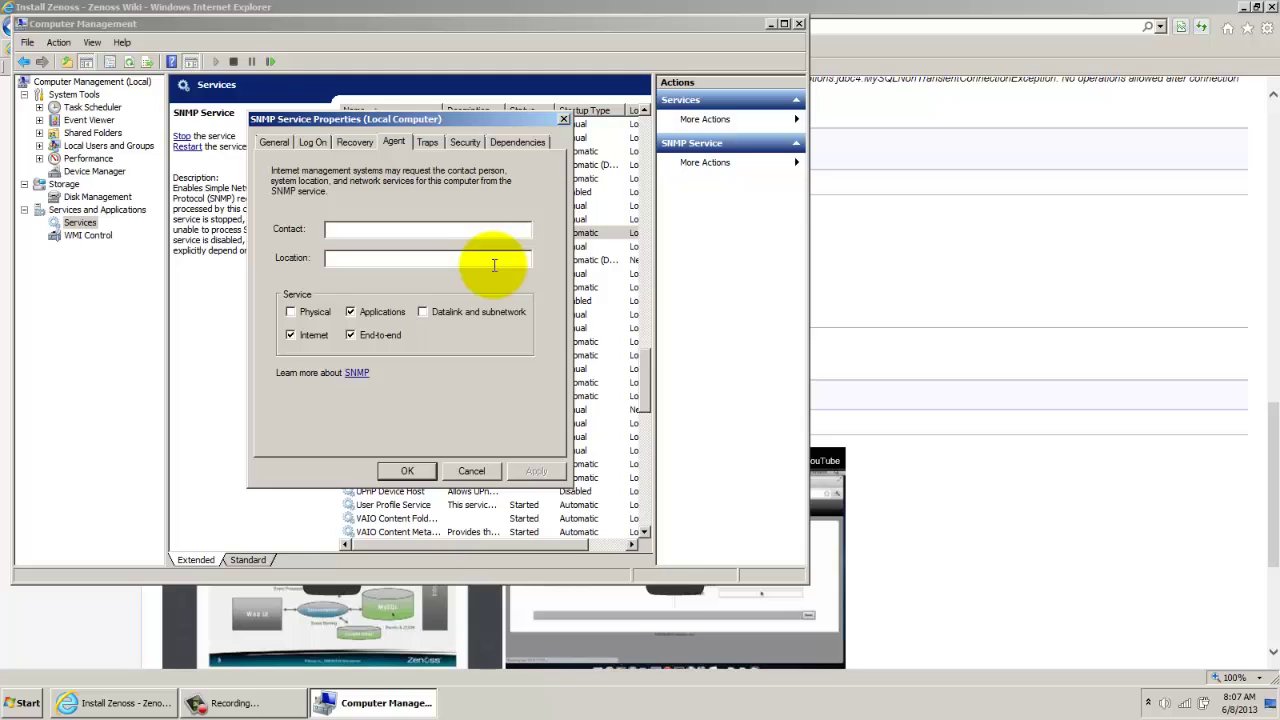
text(laptop1)
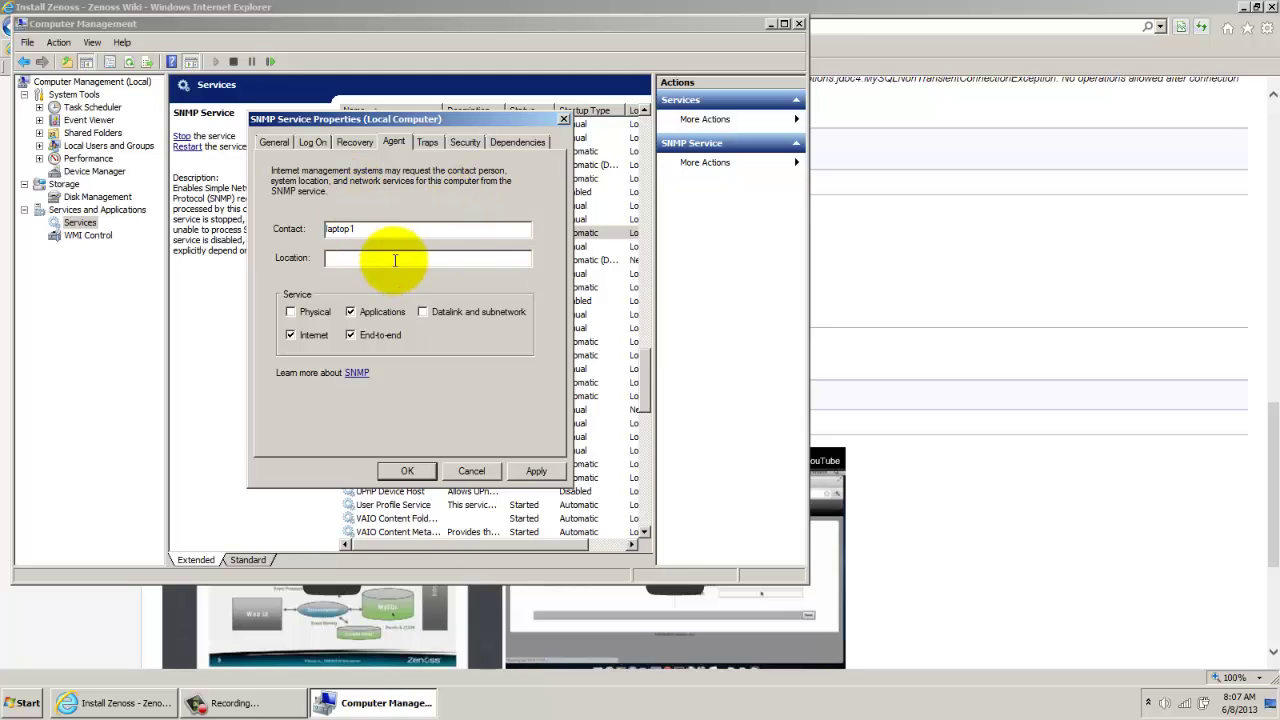
text(jakarta)
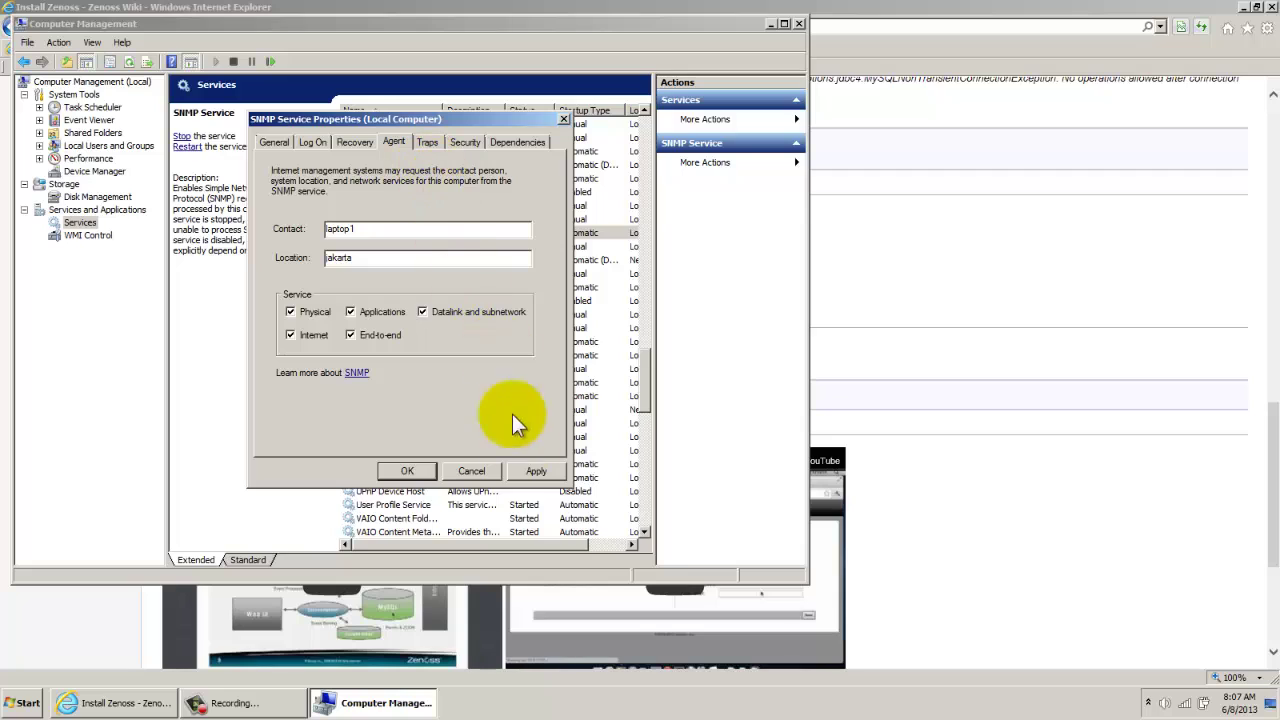
click(539, 472)
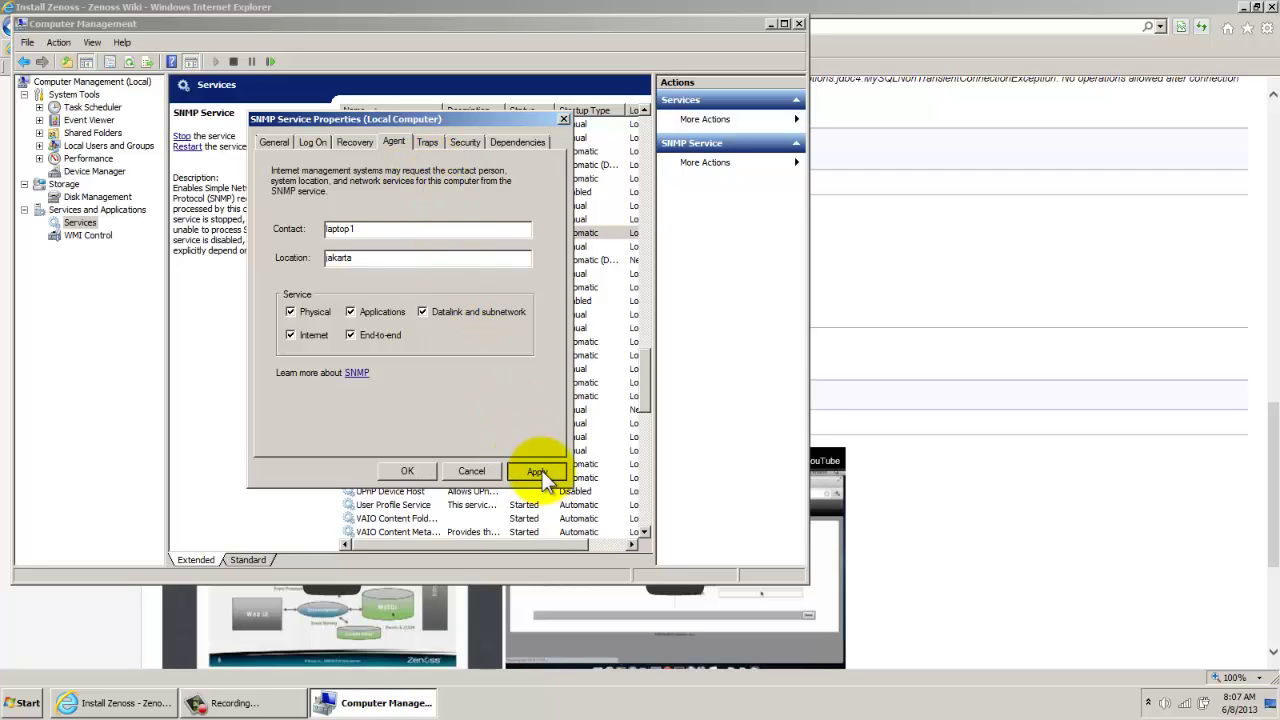
click(463, 142)
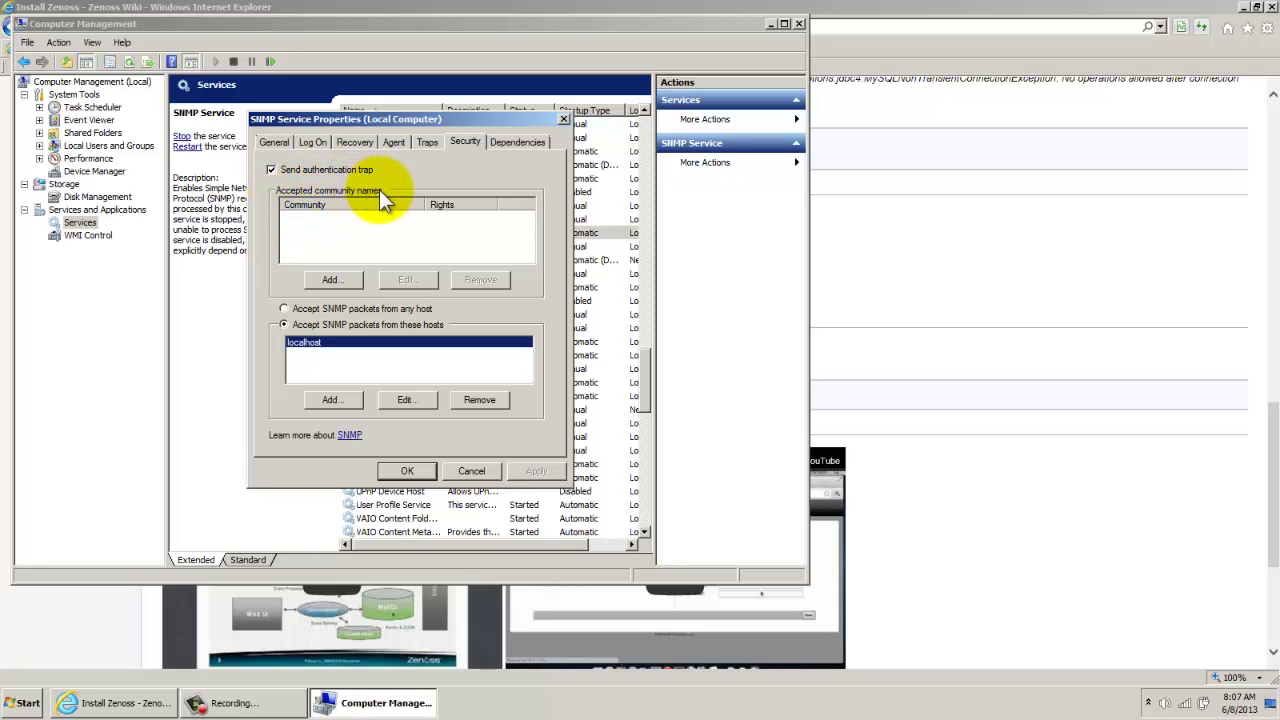
click(339, 282)
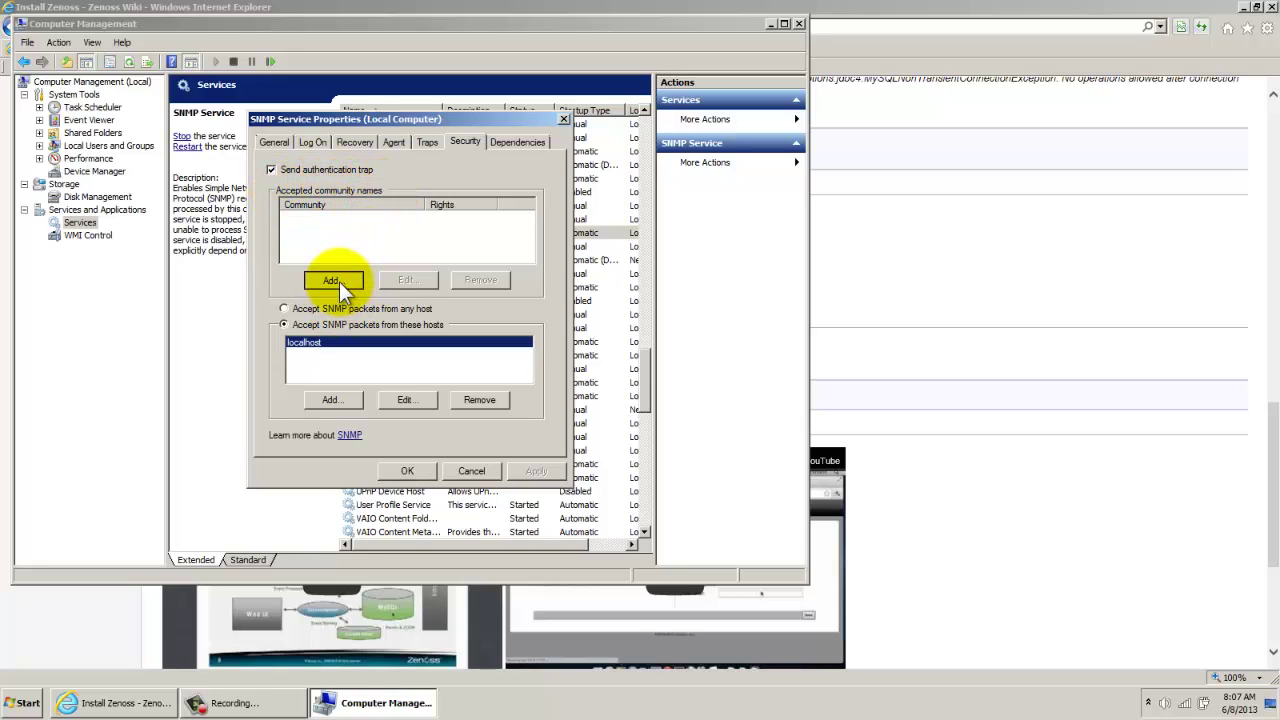
text(enoss)
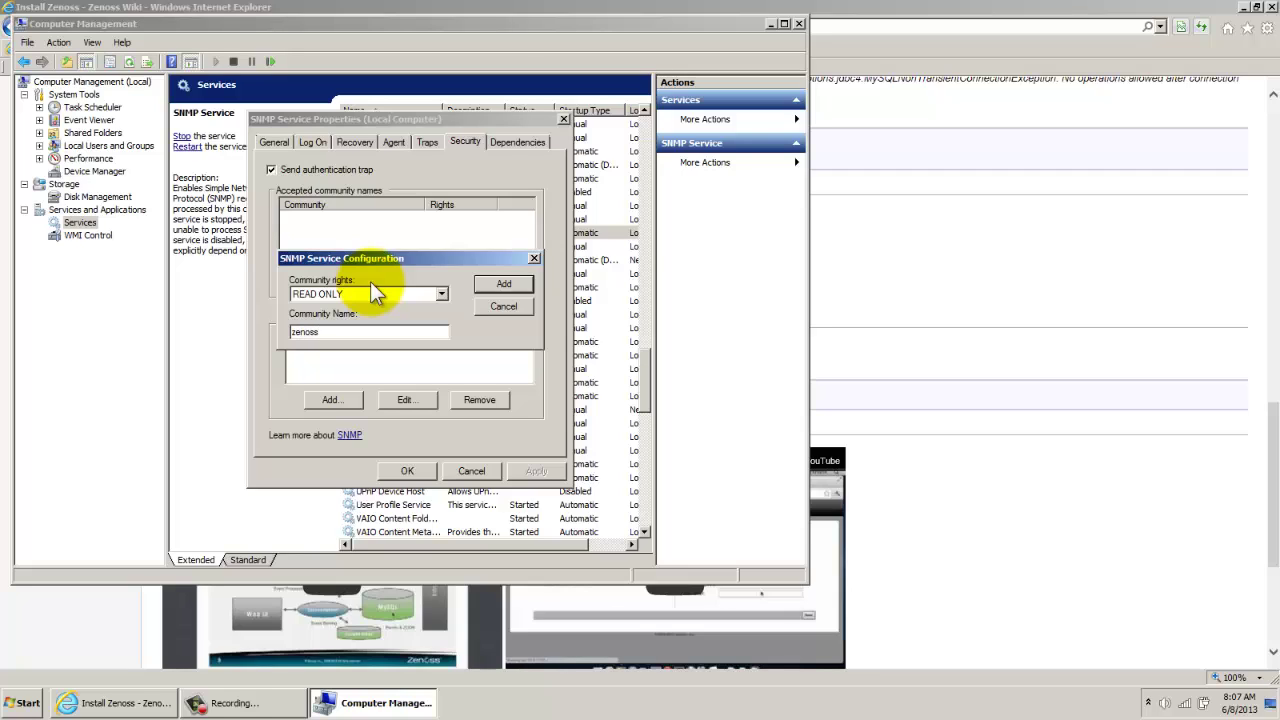
key(Return)
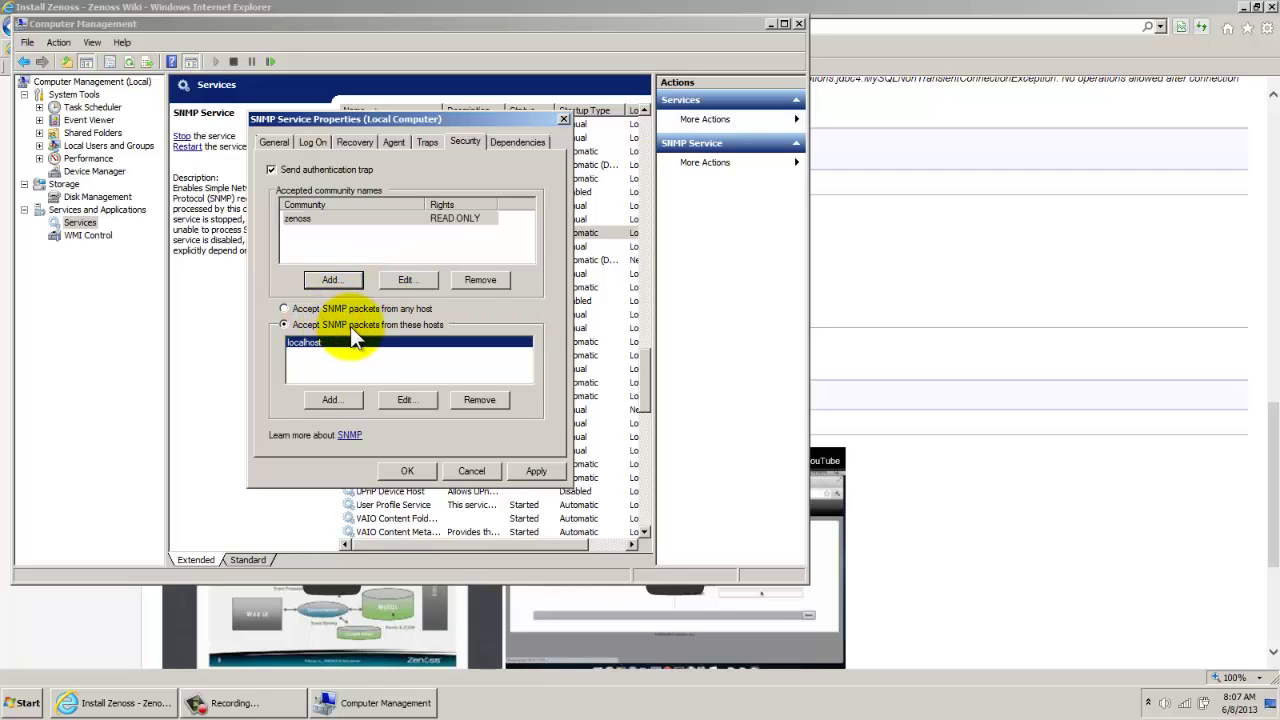
click(335, 398)
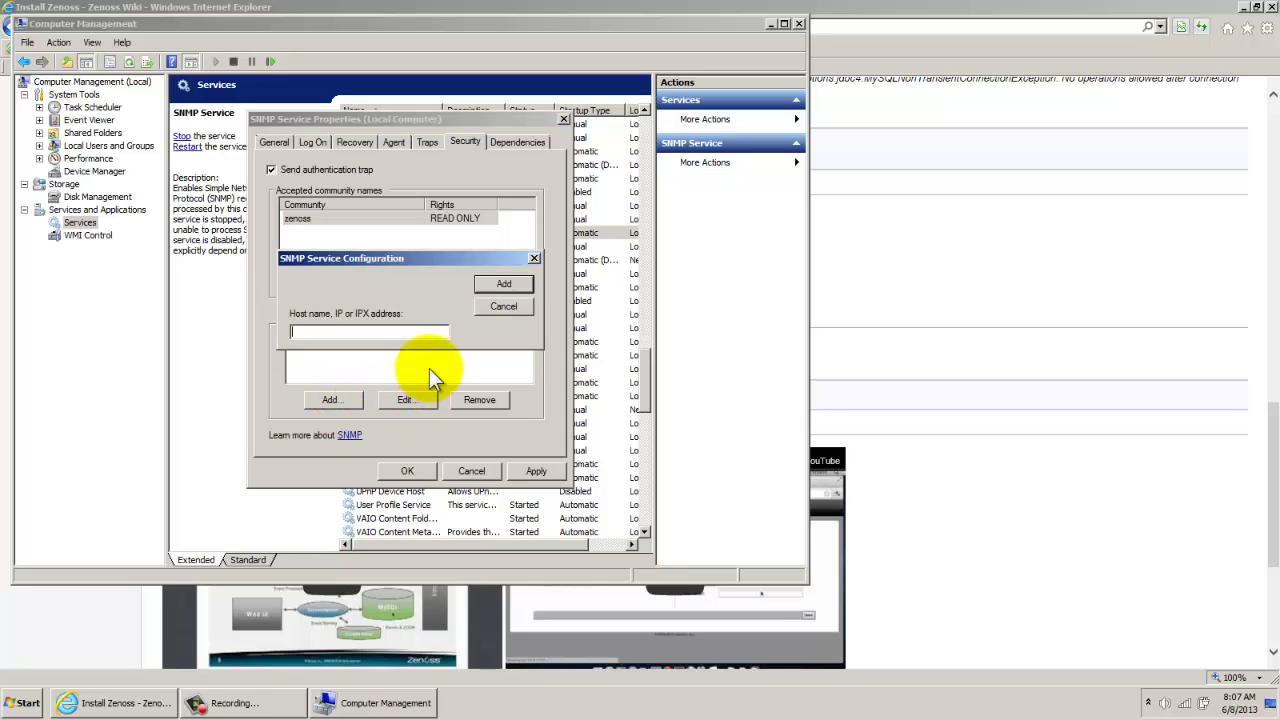
text(192.168.1.128)
click(504, 284)
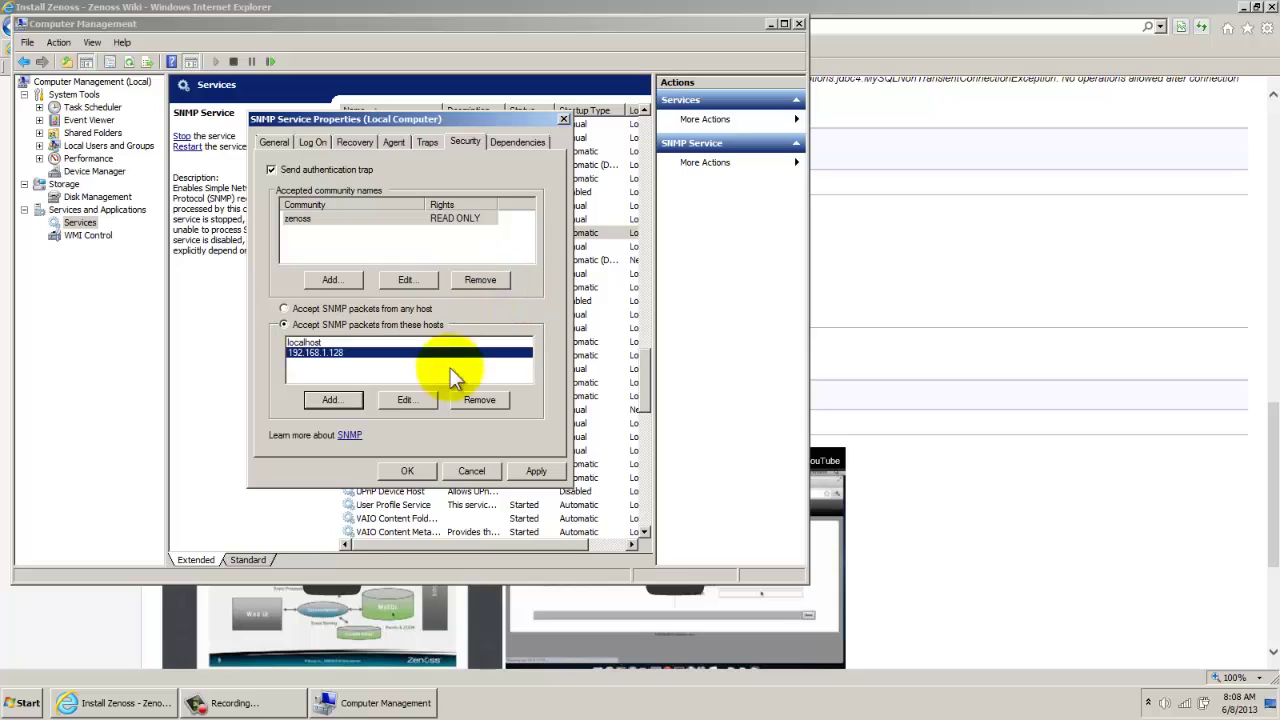
click(531, 474)
Close the SNMP Service properties with OK and move the Computer Management window aside
click(412, 471)
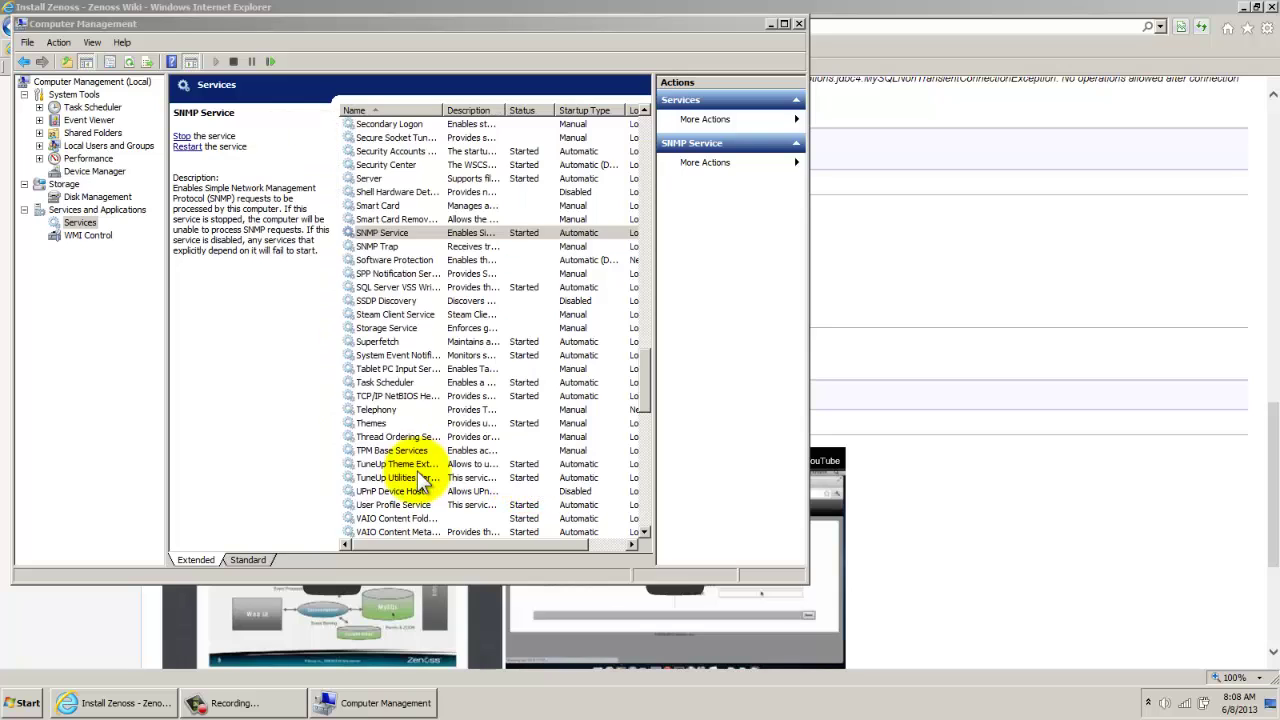
drag(666, 24, 925, 76)
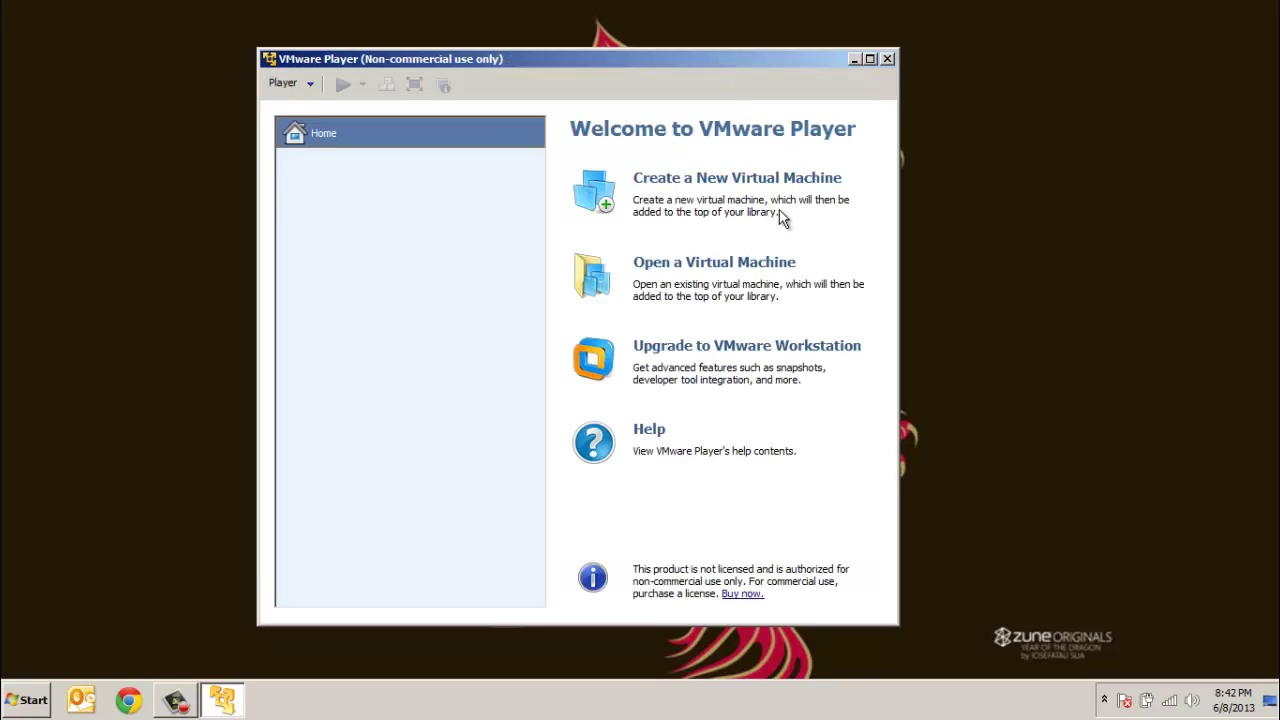
Open the zenoss-4.2.3-1695-x86_64 .vmx file in VMware Player and bring up its settings
click(709, 264)
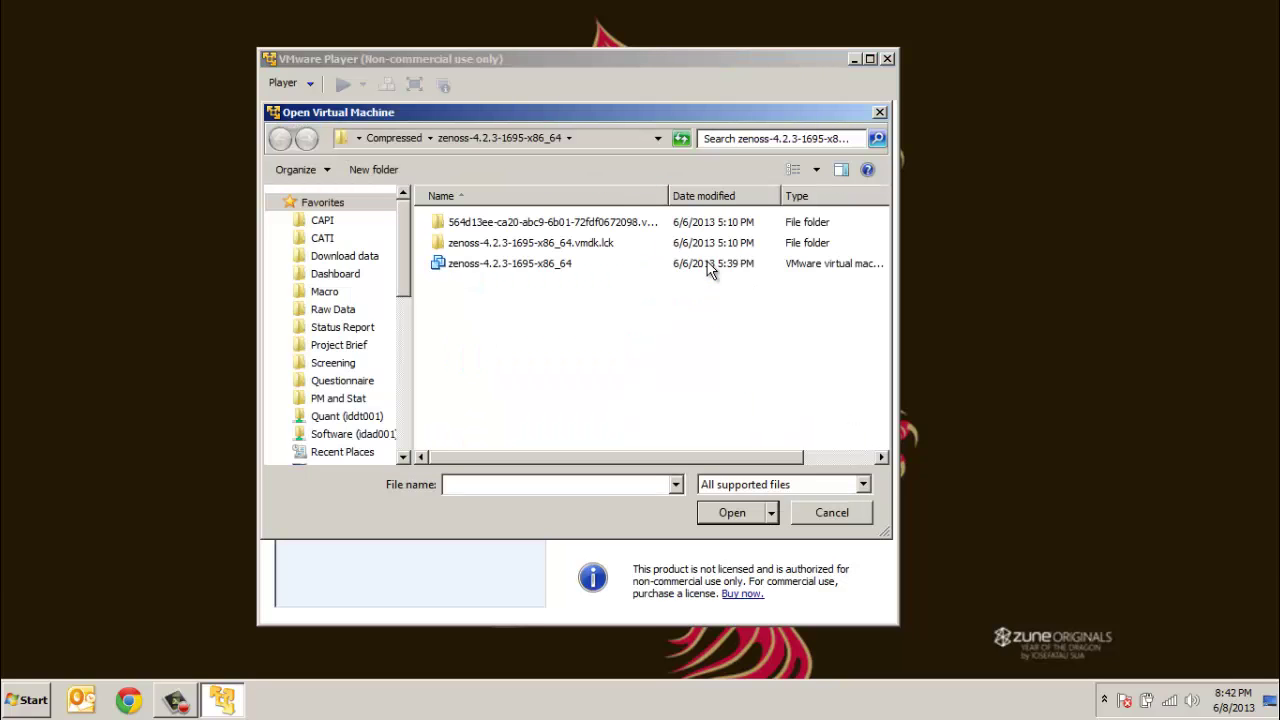
click(549, 265)
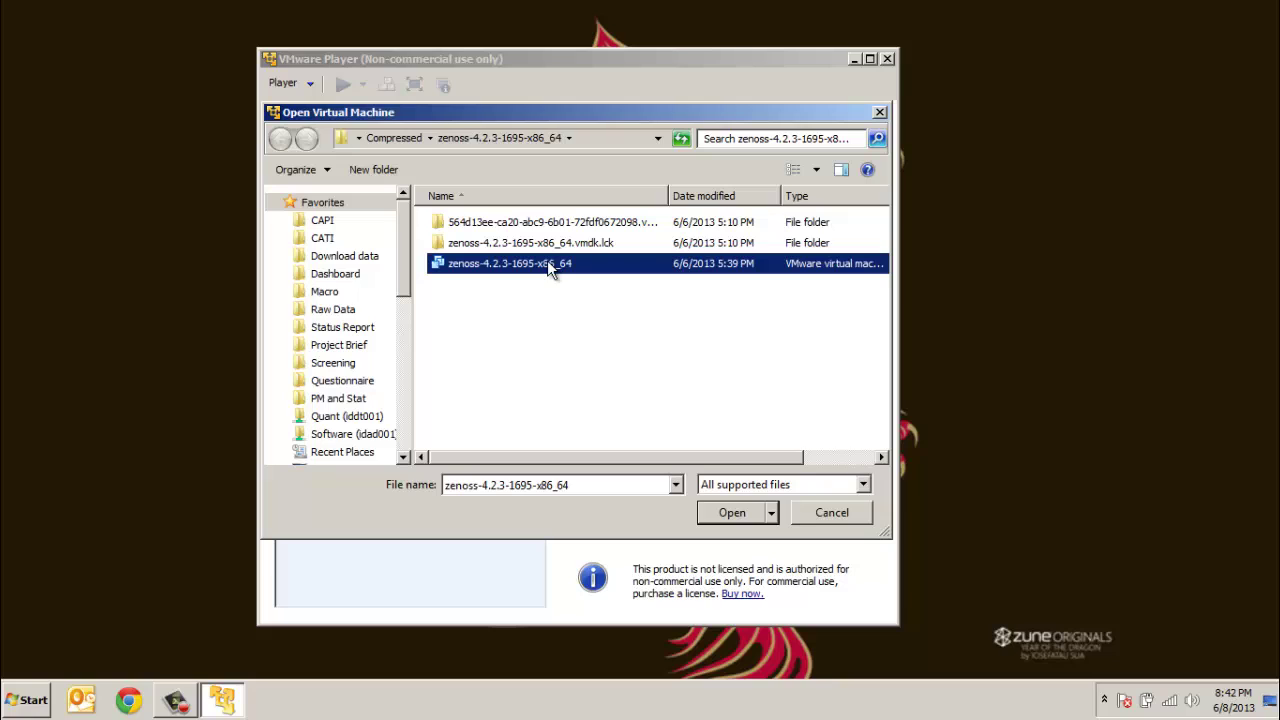
click(725, 514)
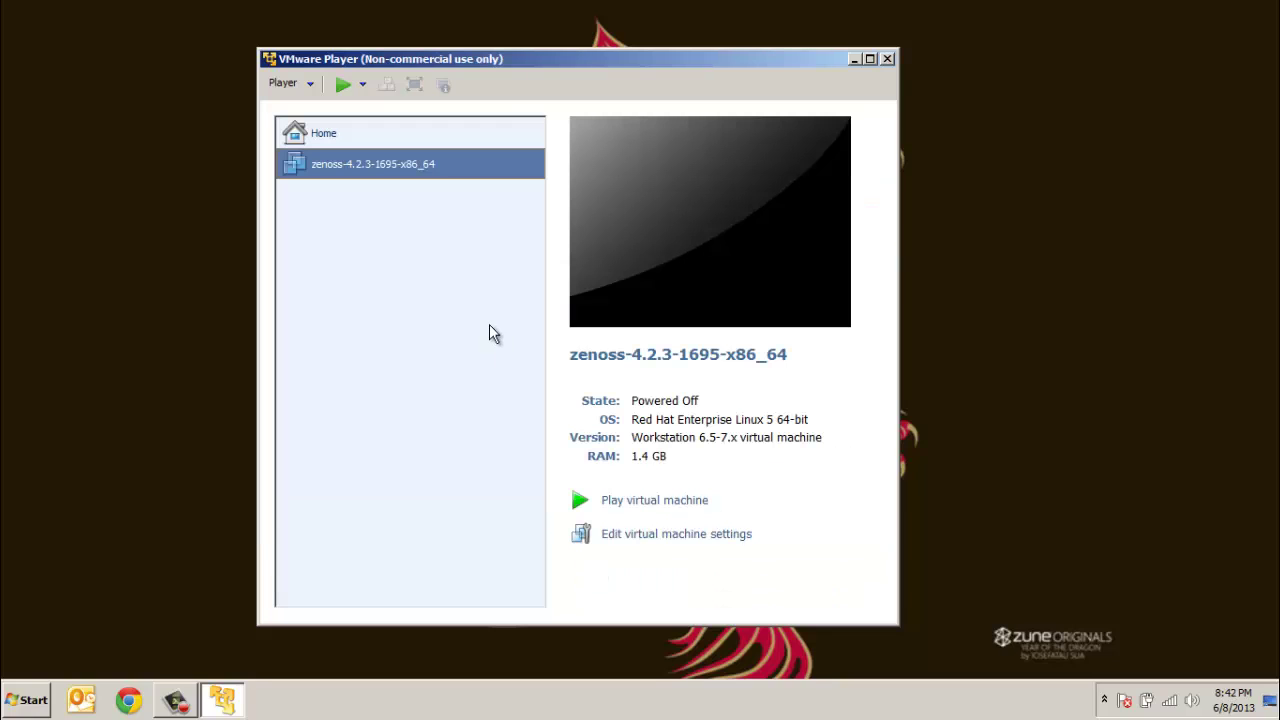
click(706, 536)
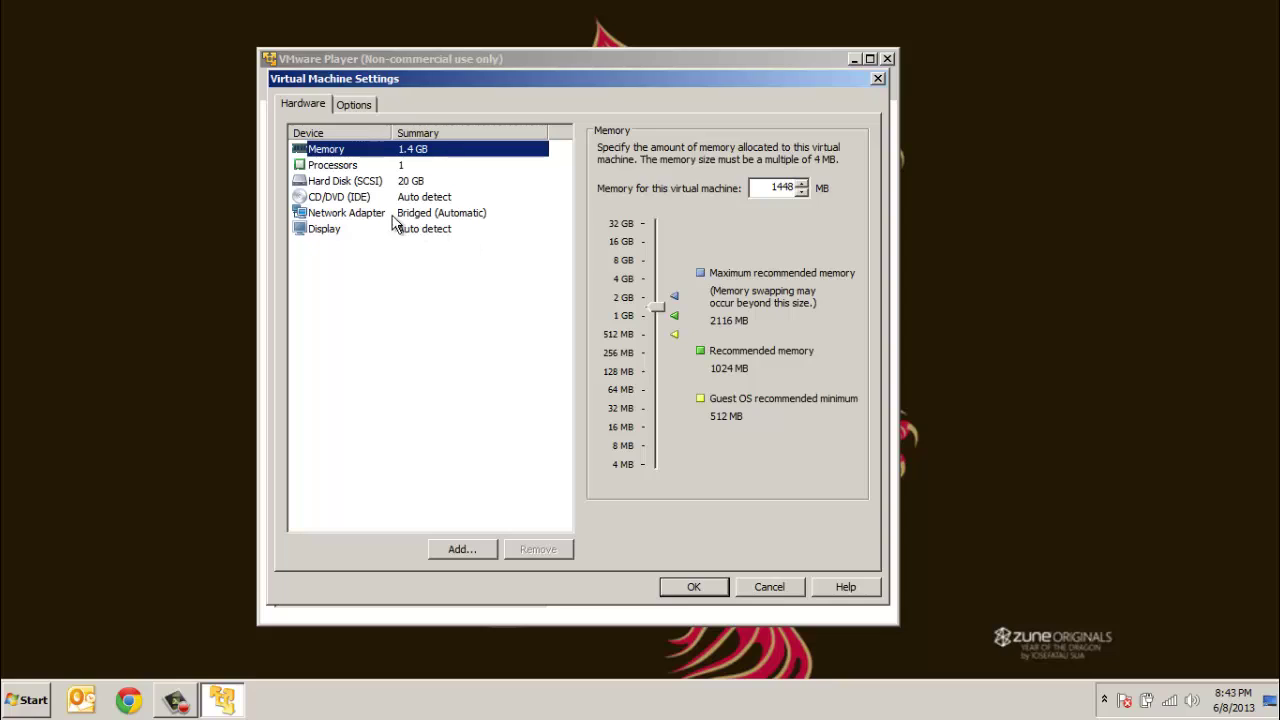
Bridge the VM's network adapter to the Realtek controller, replicating physical connection state, and save
click(376, 218)
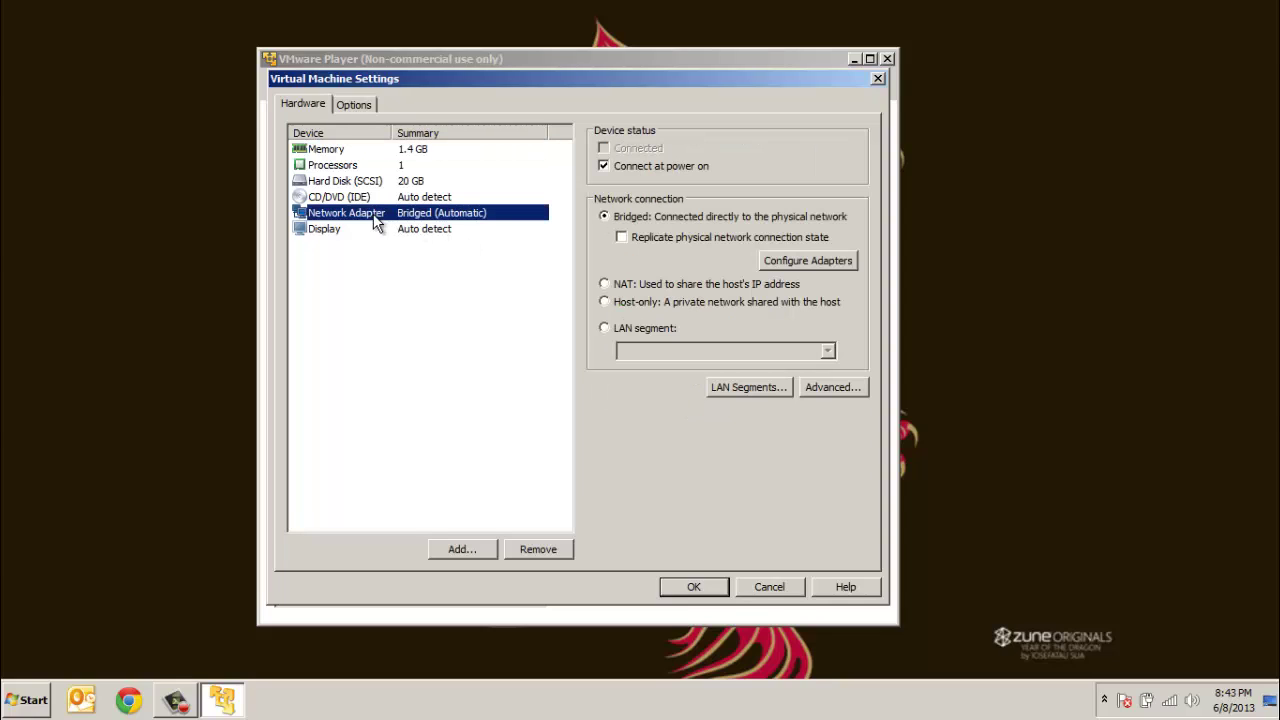
click(650, 240)
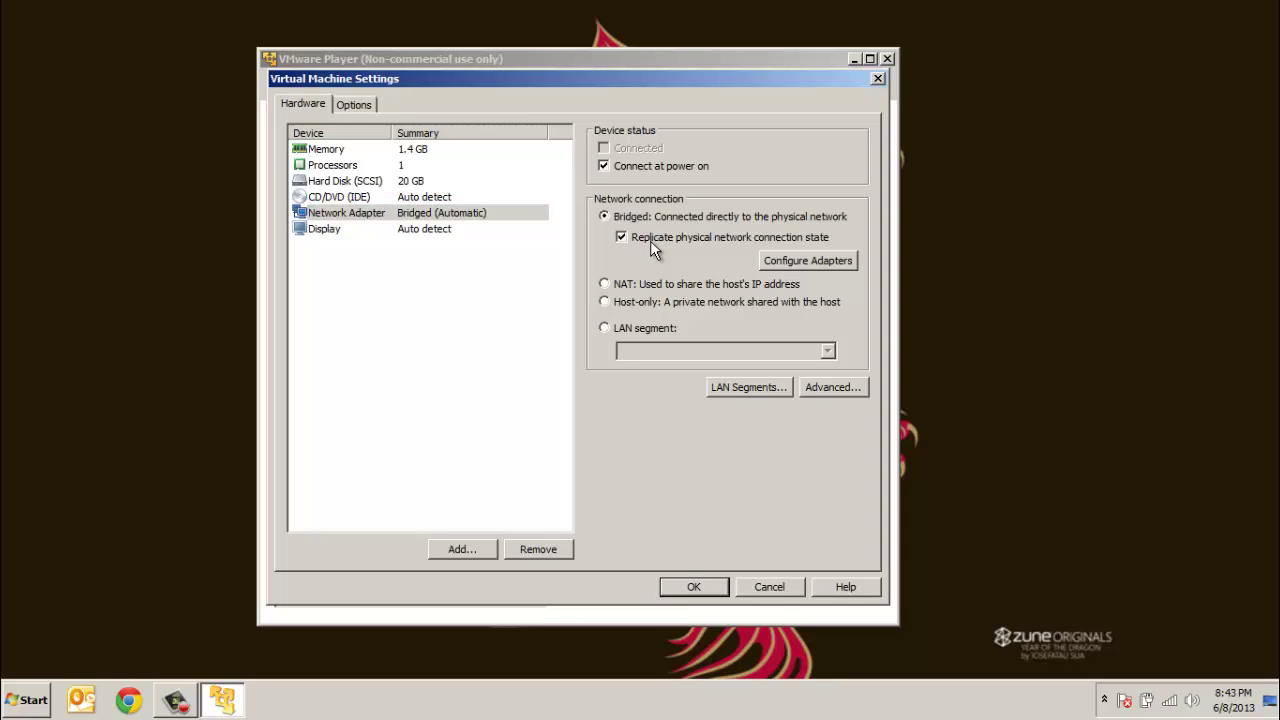
click(796, 262)
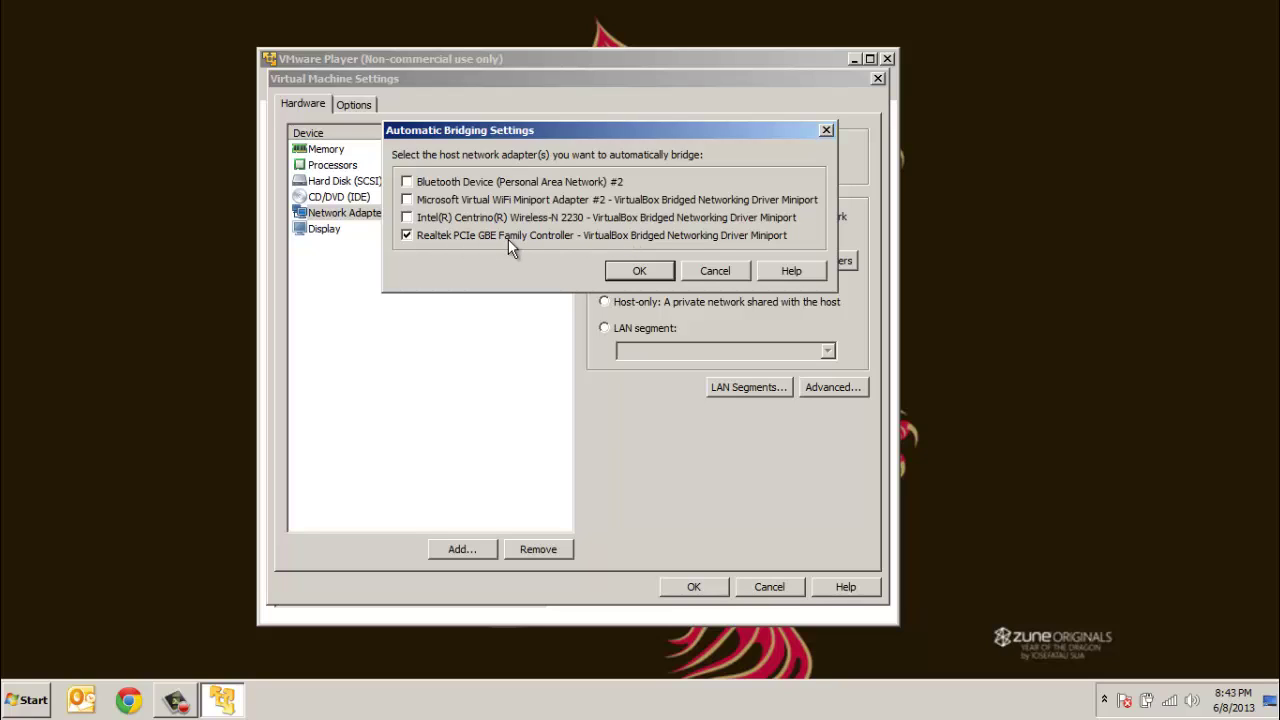
click(639, 271)
click(693, 586)
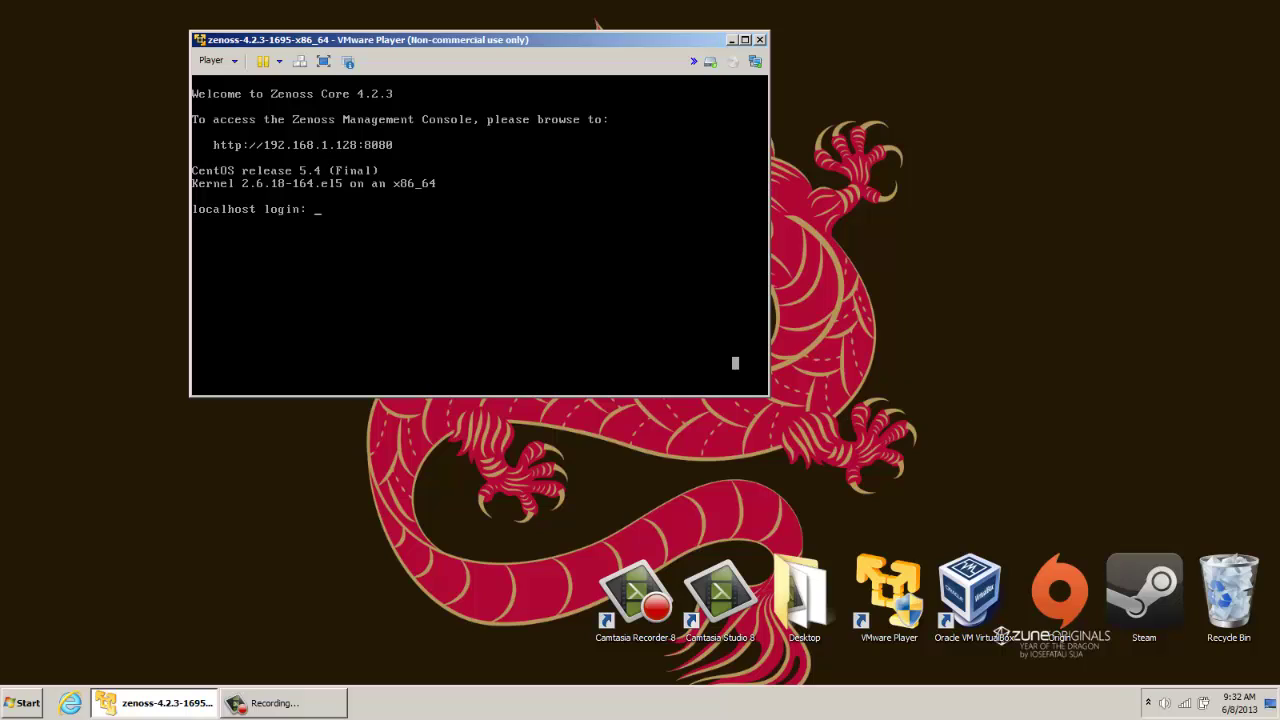
Enter root as the login name at the Zenoss VM console
text(root)
key(Return)
key(Return)
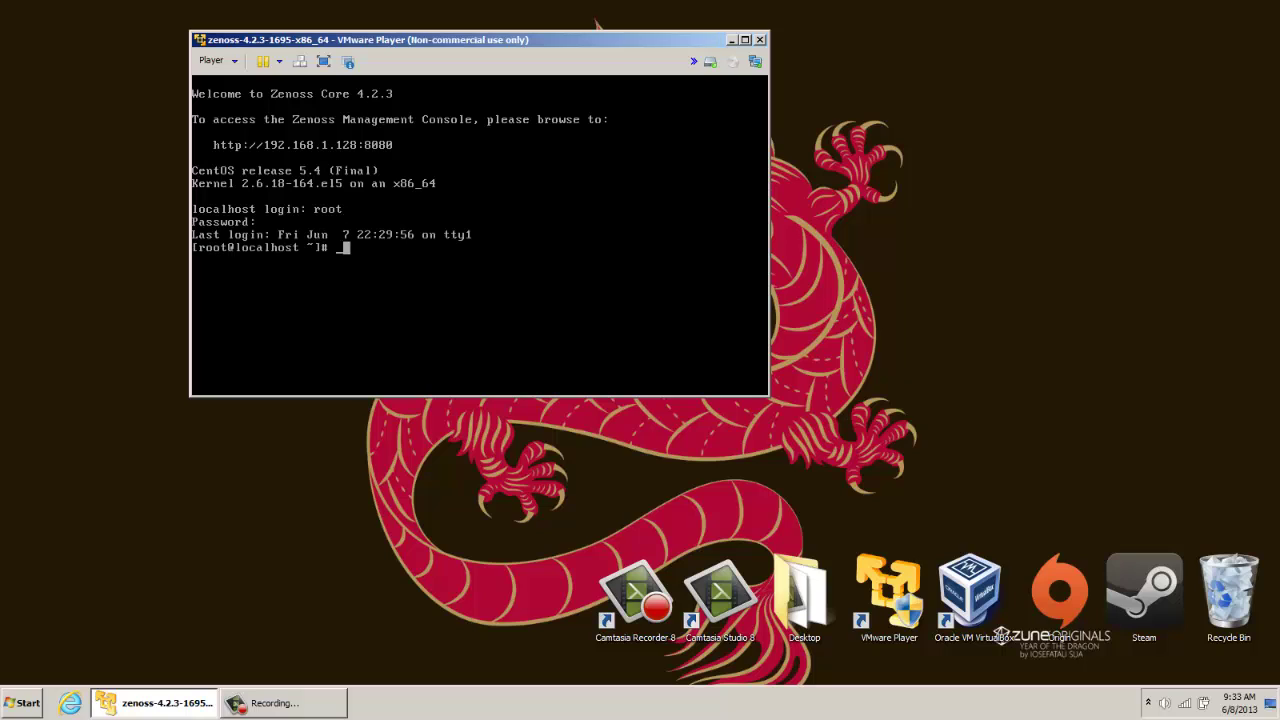
In the VM console, open /etc/sysconfig/network-scripts/ifcfg-eth0 in vi
triple_click(346, 247)
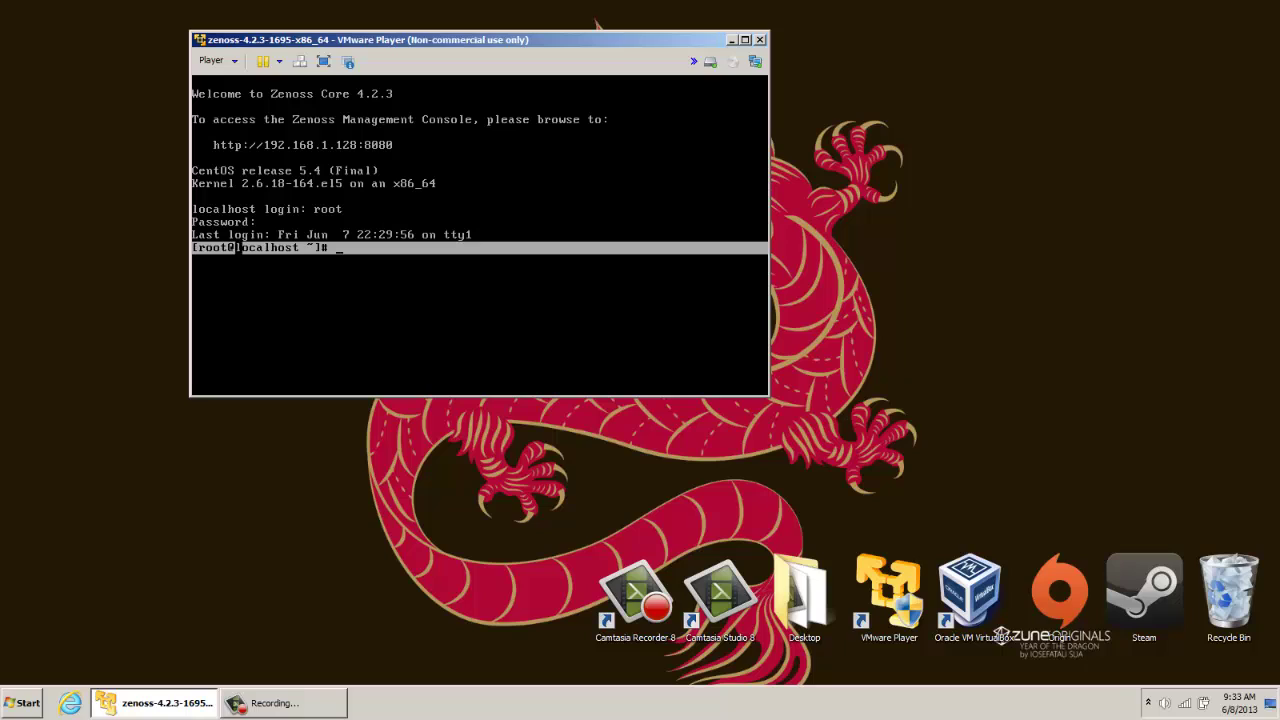
click(361, 255)
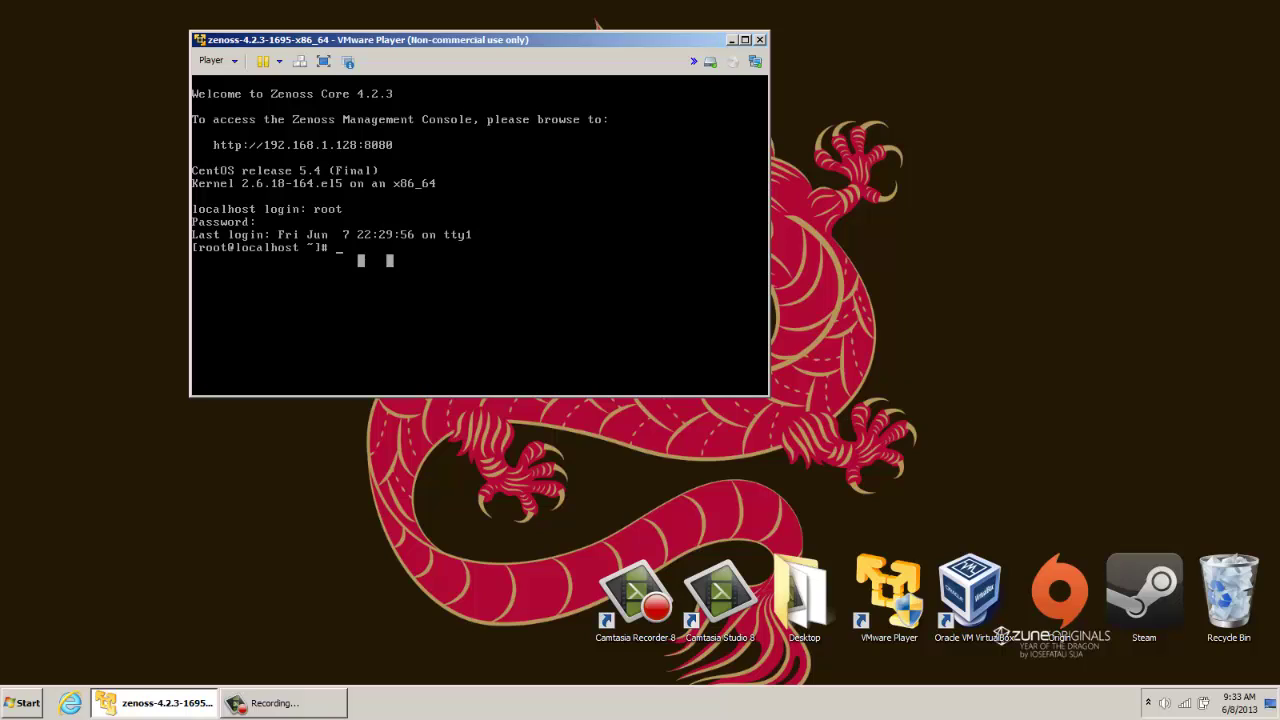
text(vi /etc/sysconfig/)
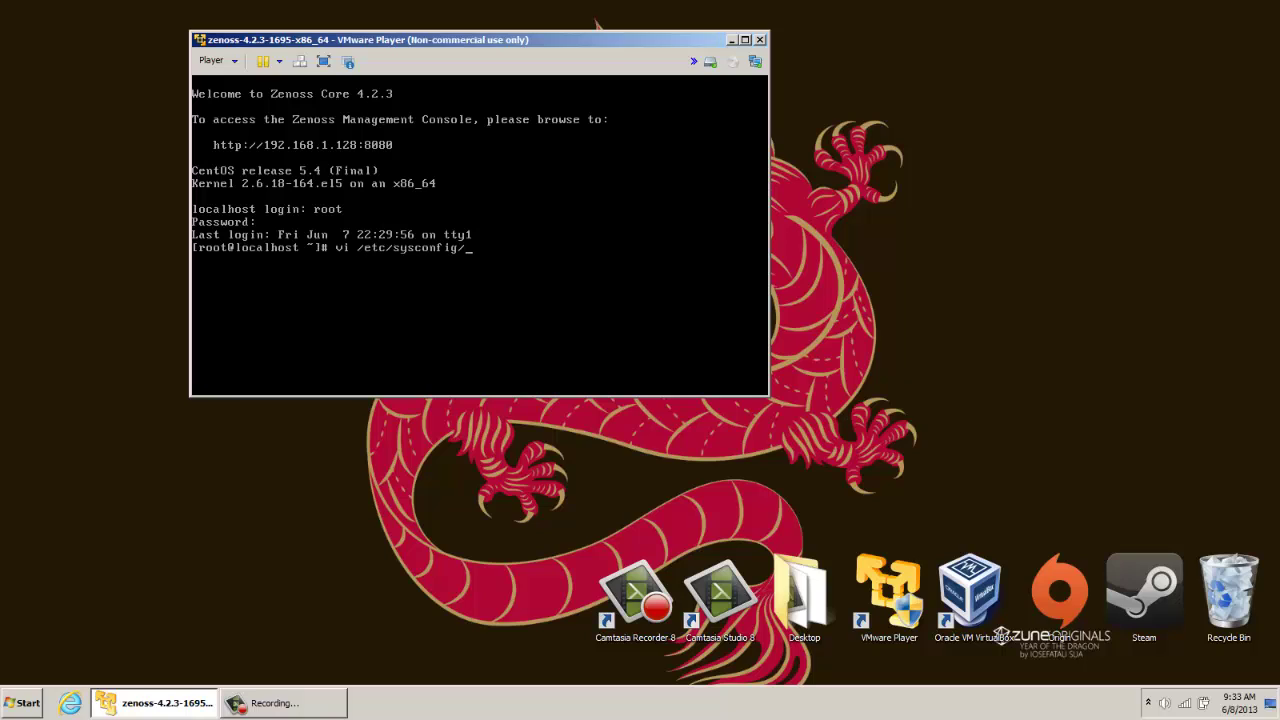
text(network-scrip)
key(BackSpace)
key(BackSpace)
key(Tab)
text(ifcfg-eth)
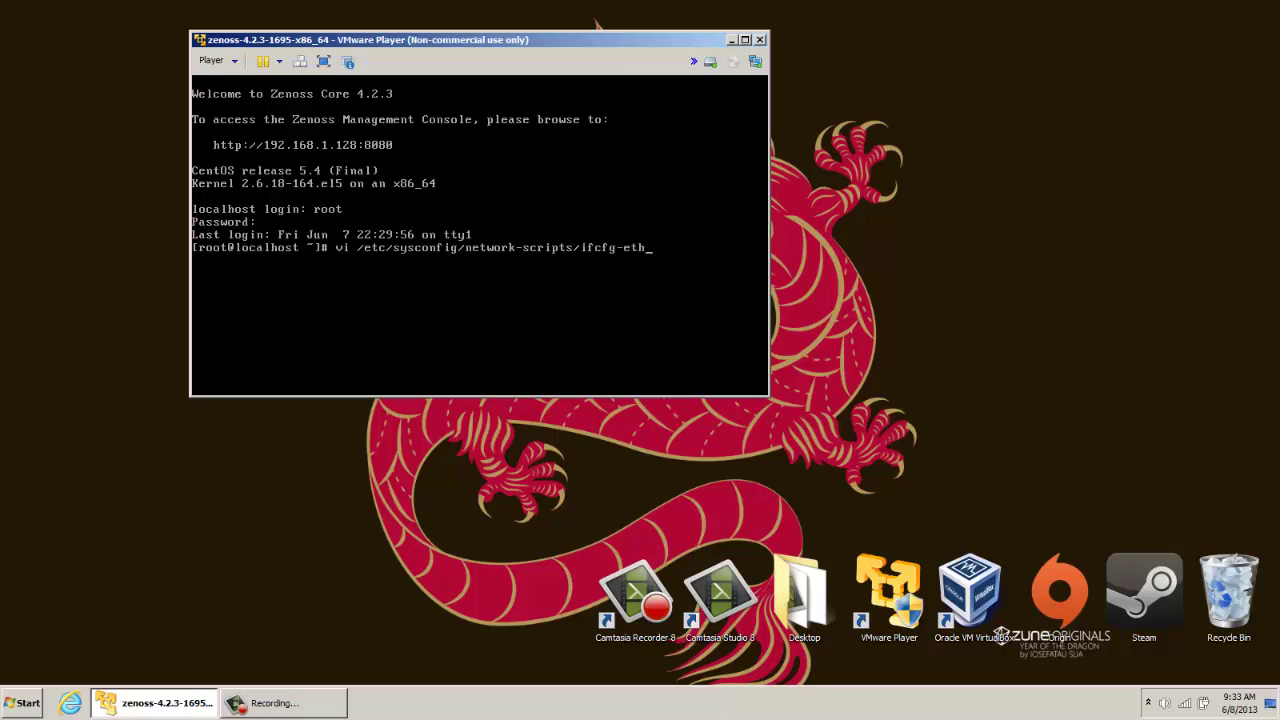
text(0)
key(Return)
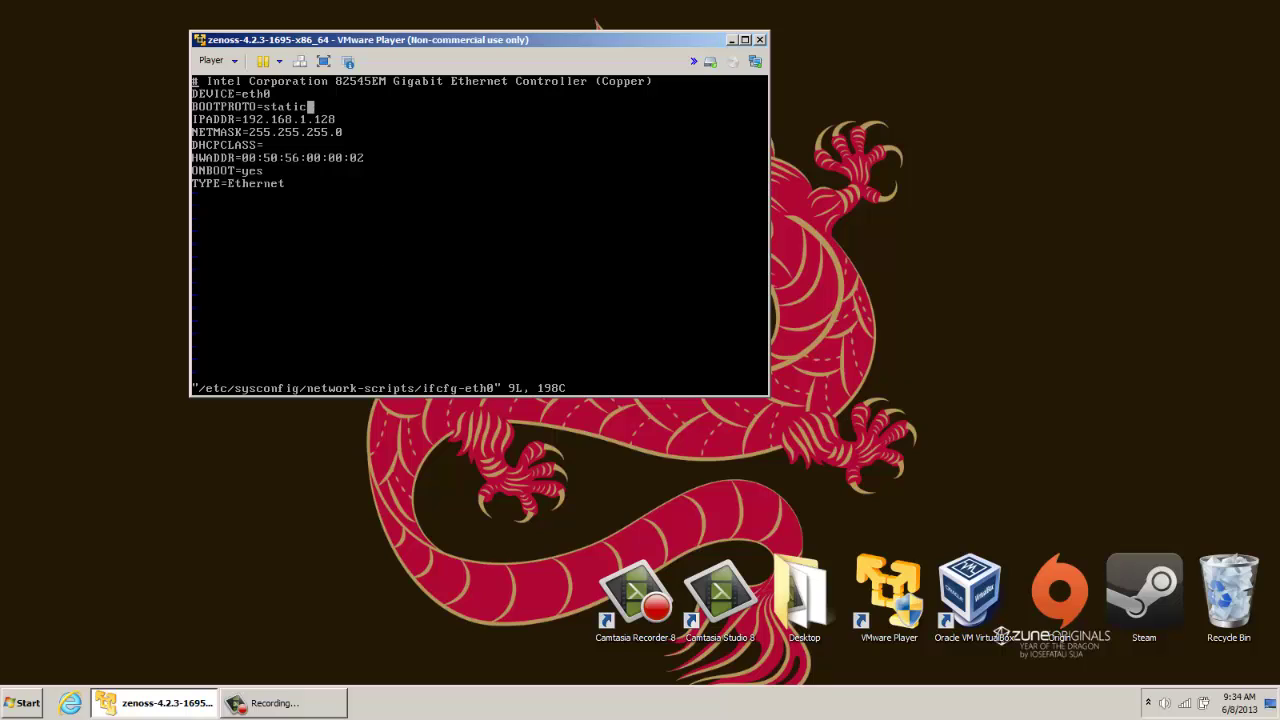
Check the BOOTPROTO=static and IPADDR 192.168.1.128 lines in ifcfg-eth0
drag(310, 106, 243, 106)
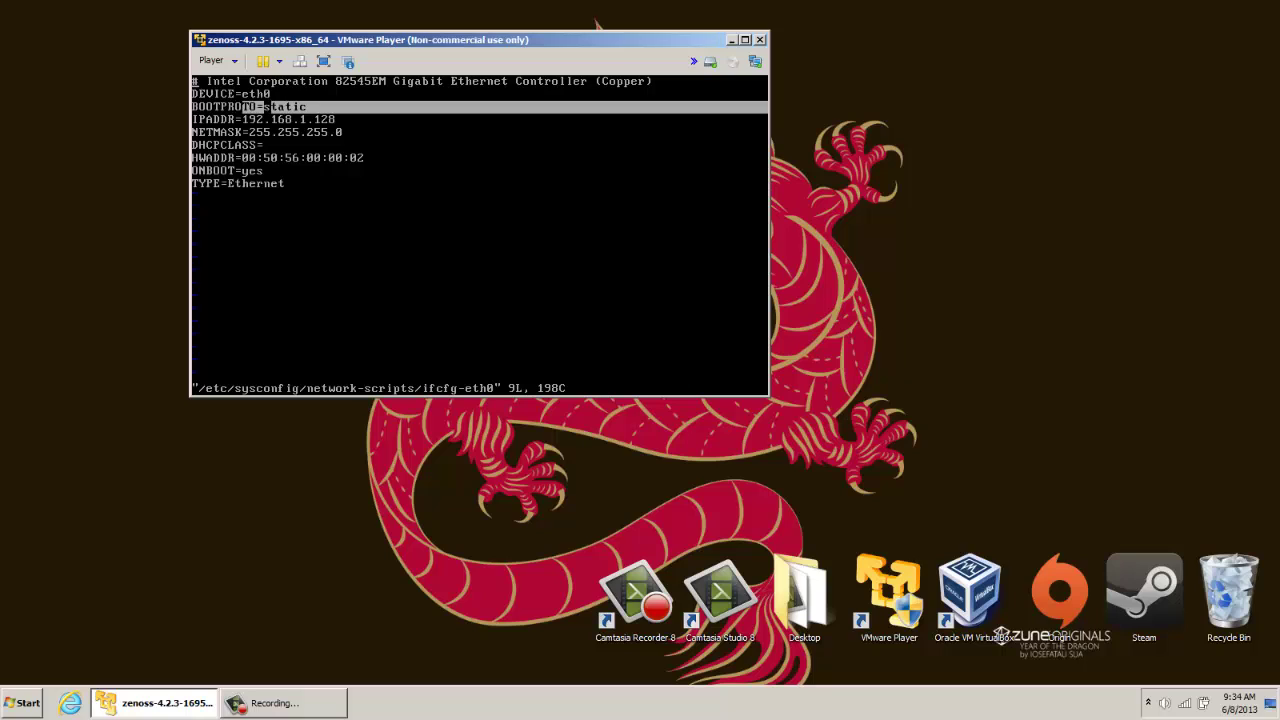
drag(346, 119, 258, 119)
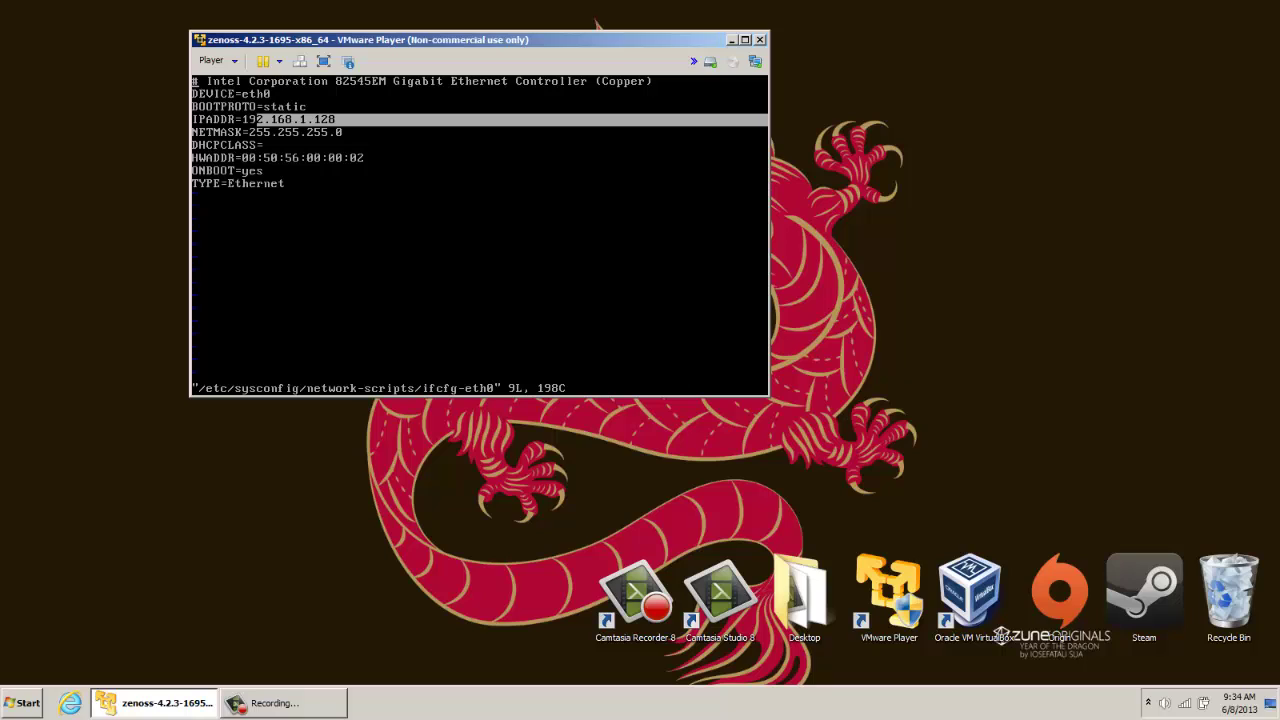
drag(309, 188, 234, 184)
click(346, 221)
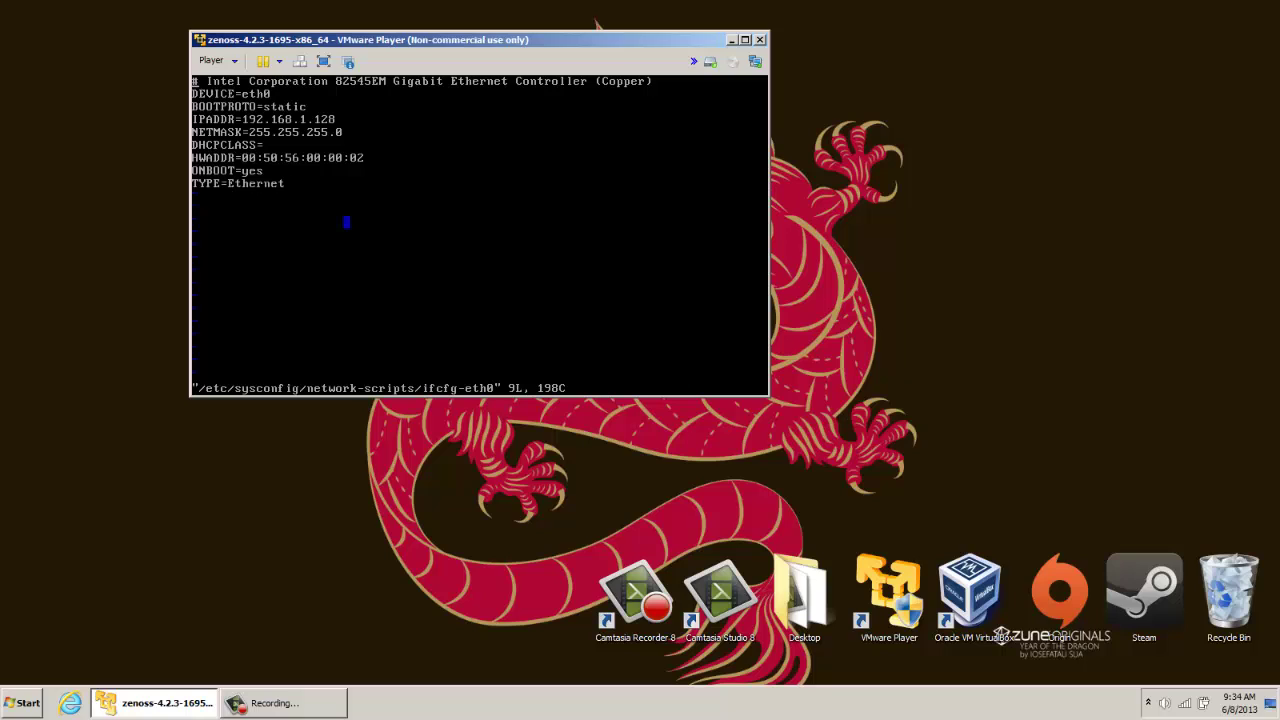
Save and quit with :wq, then start the route add default gw 192.168.1 command
text(:wq)
key(Return)
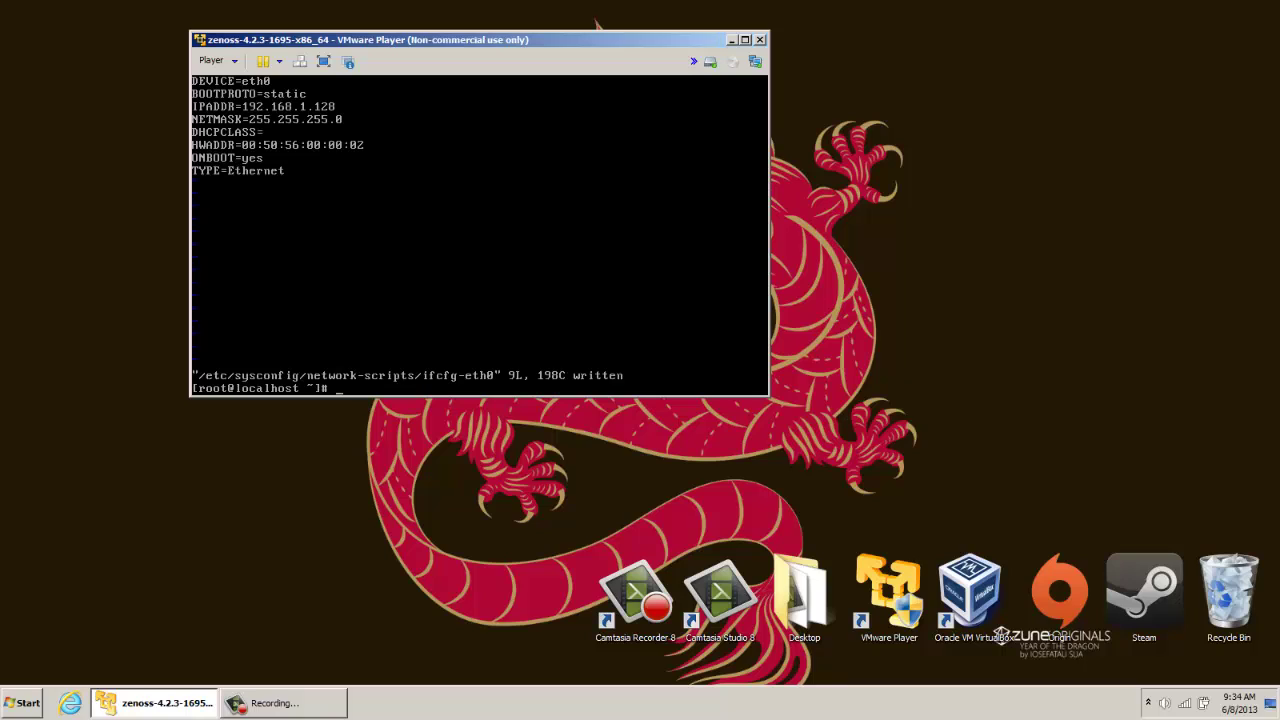
text(route add default gw 192.168.1)
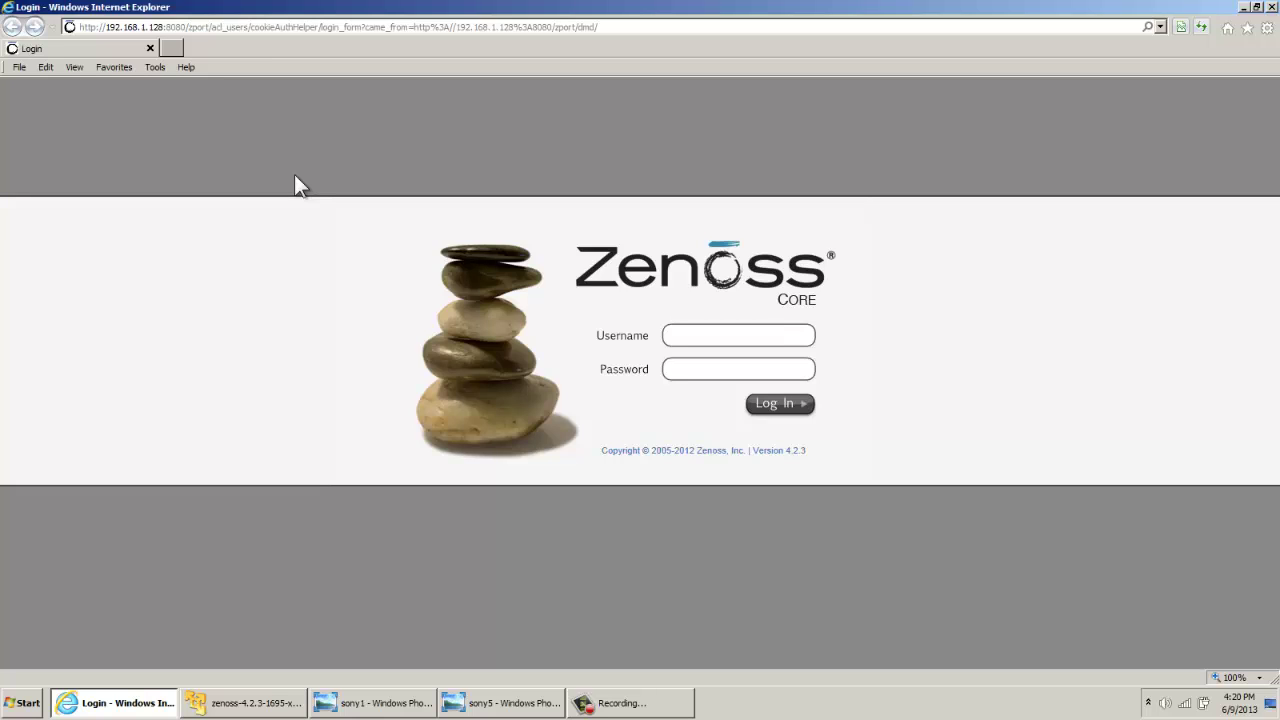
Log in to Zenoss Core with the admin username and the account password
text(admin)
key(Tab)
text(z)
text(ss)
key(Return)
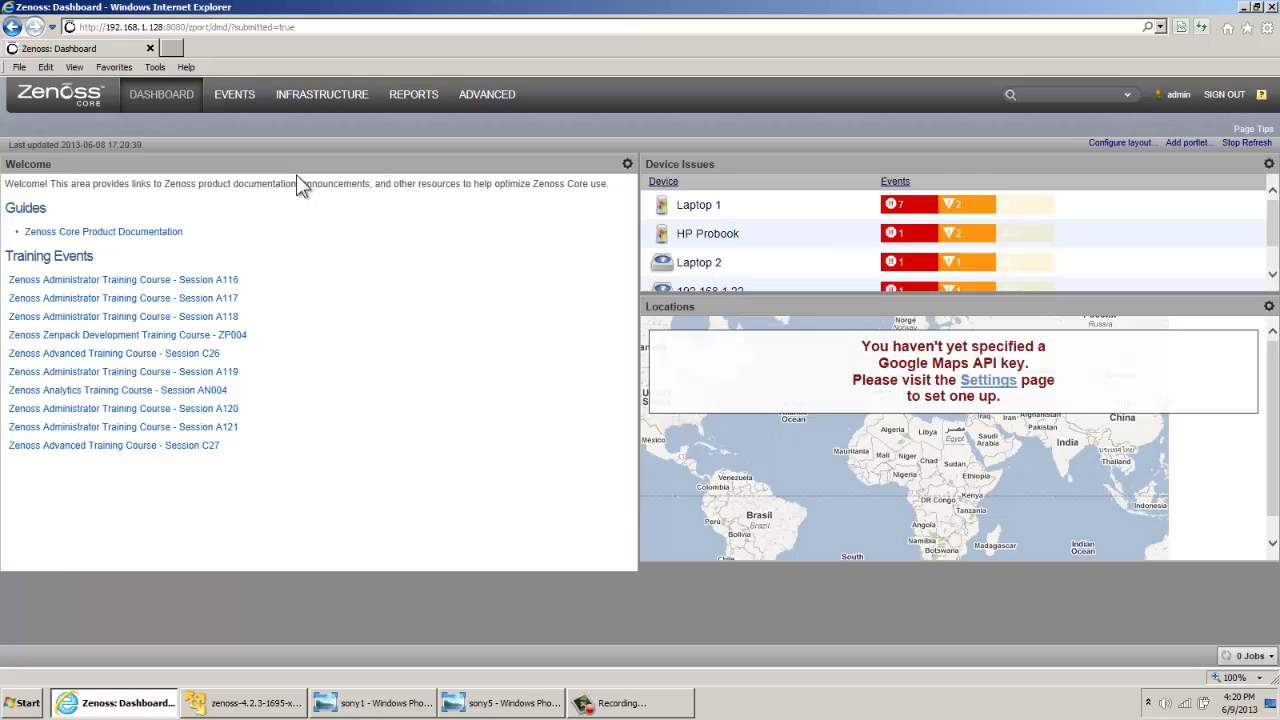
Add 192.168.1.77 as a single device from the Infrastructure page
click(322, 100)
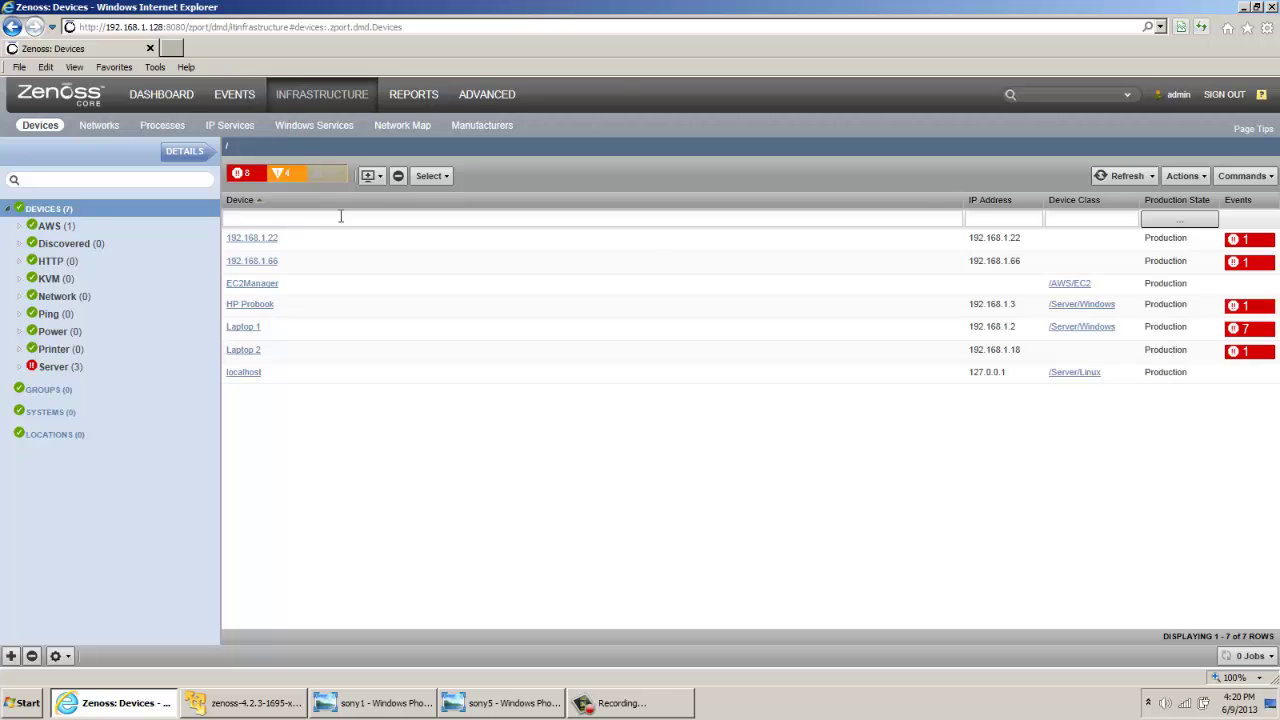
click(376, 182)
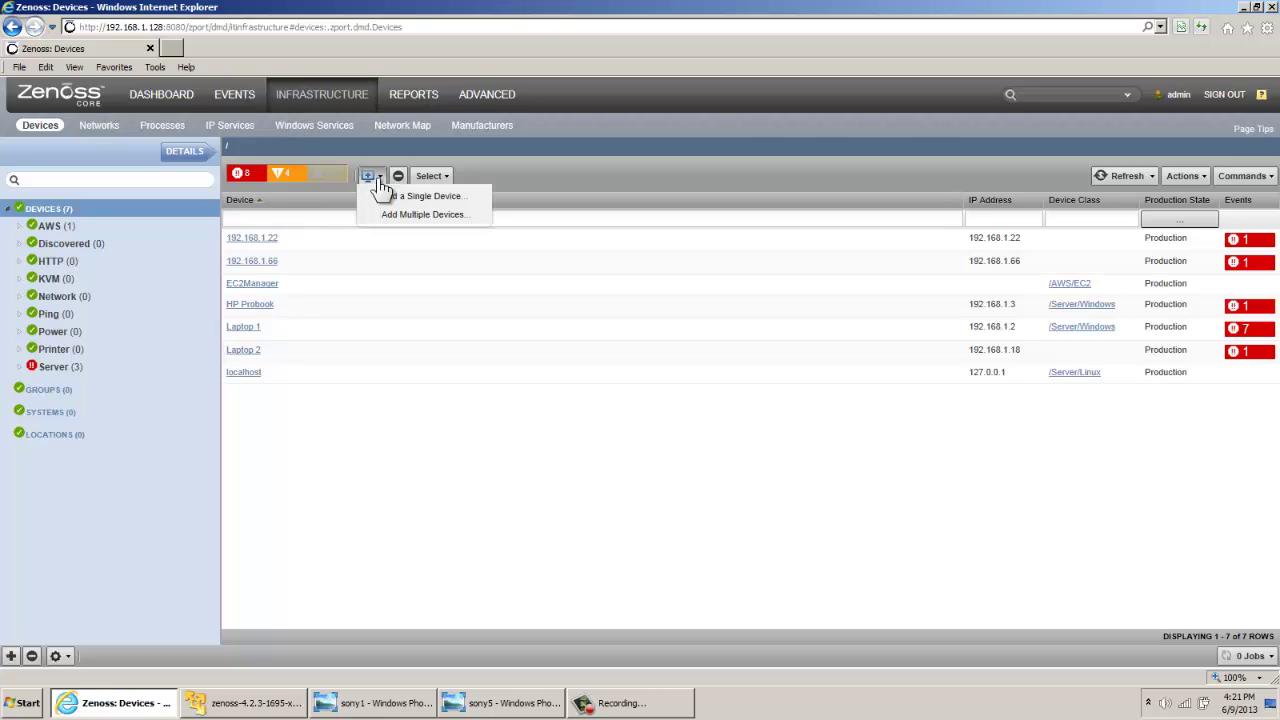
click(447, 207)
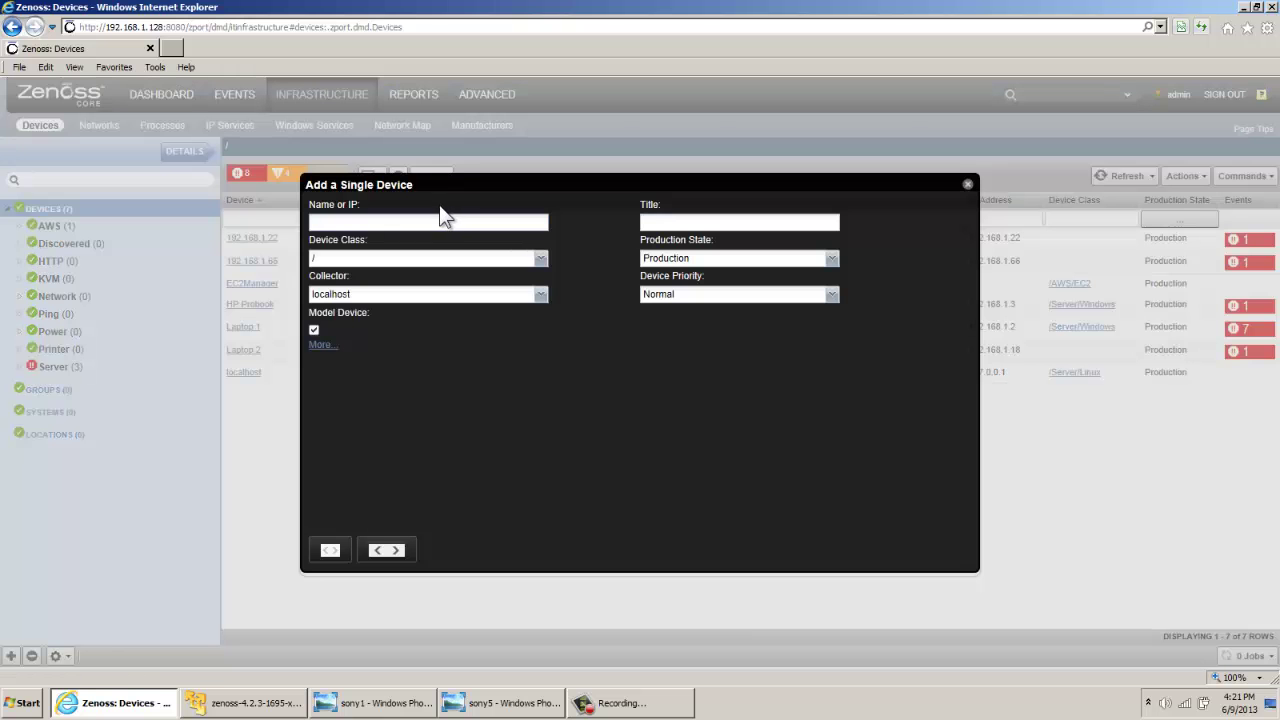
text(192)
text(.168.1.77)
key(Return)
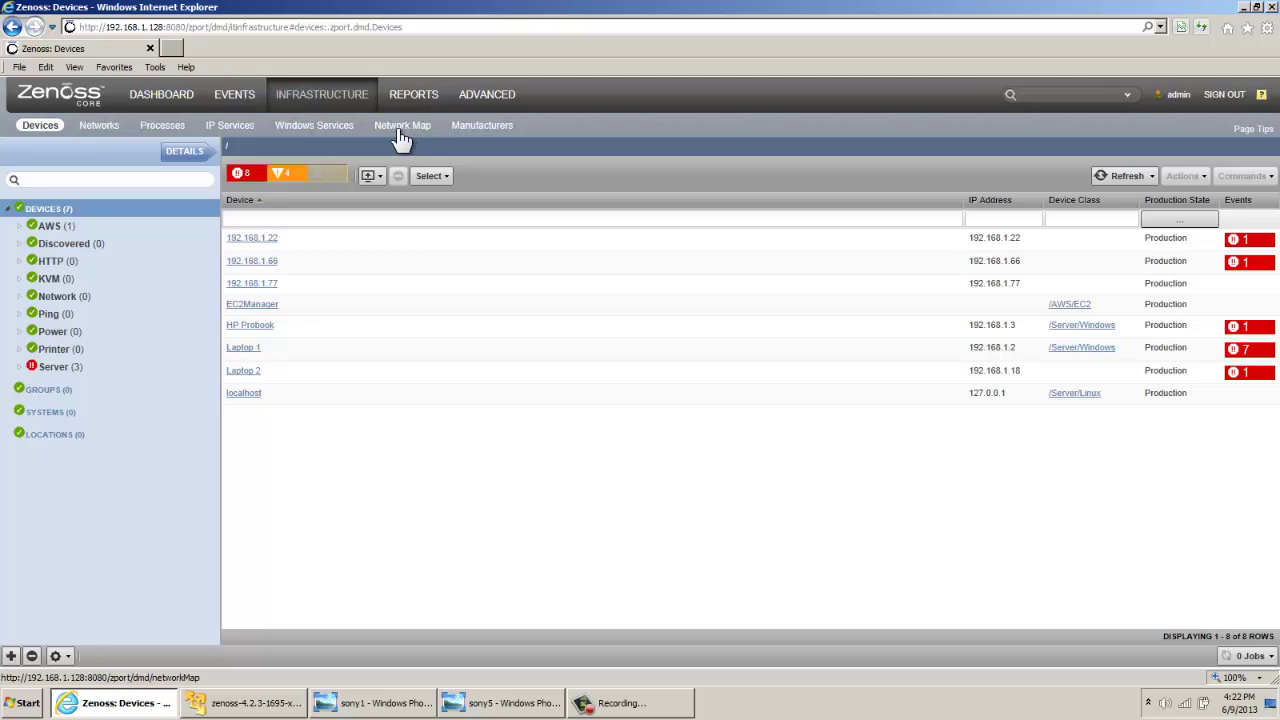
click(401, 135)
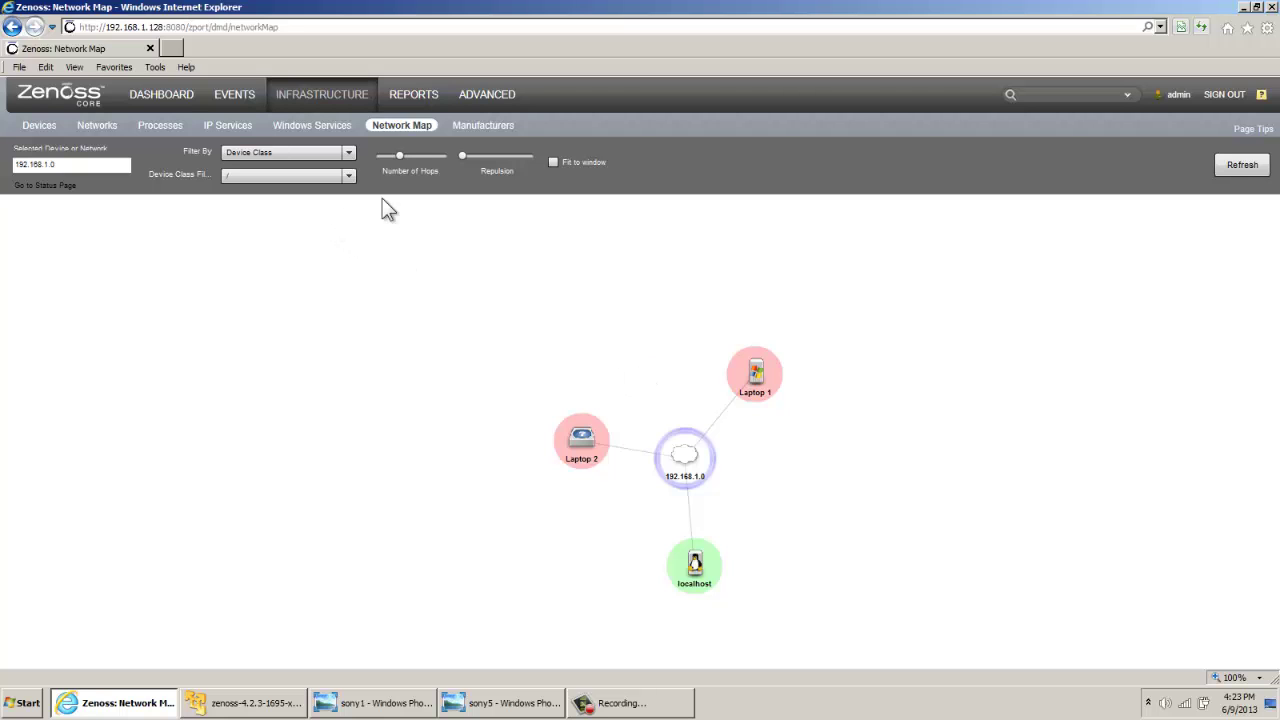
click(333, 103)
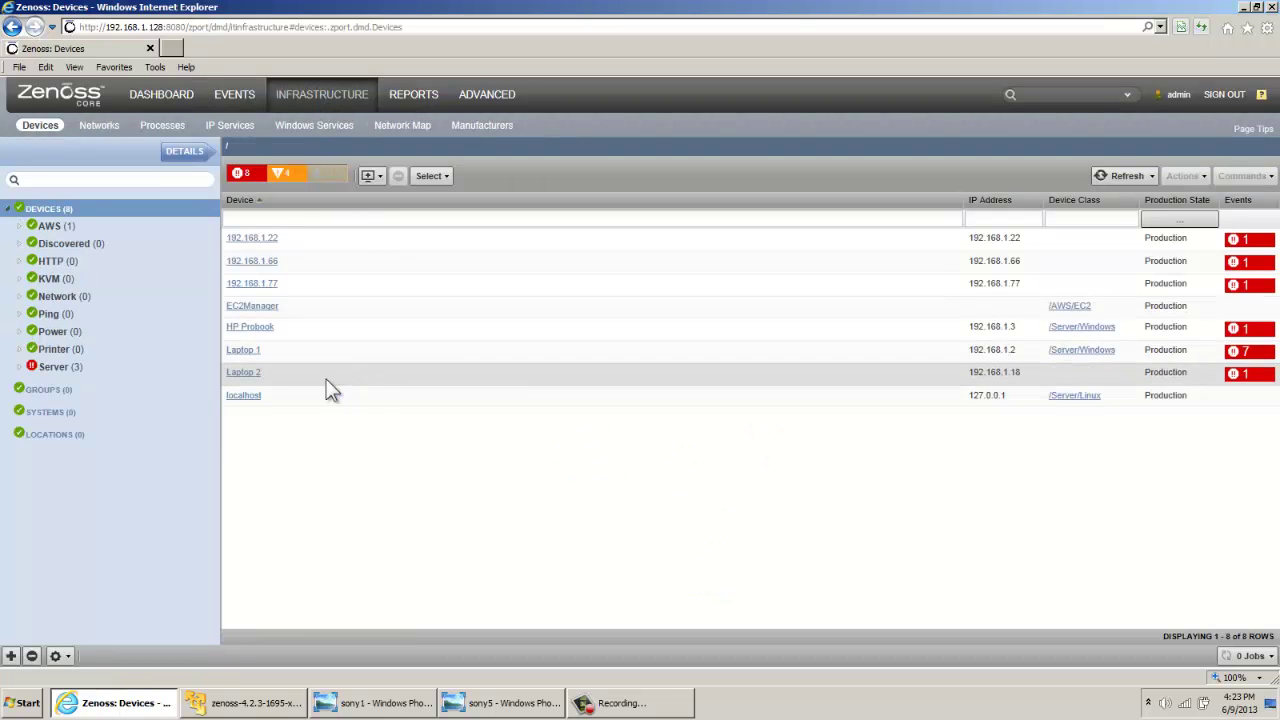
Open Laptop 1's Interfaces list and show the Intel 82567LM XBT interface graphs
click(252, 352)
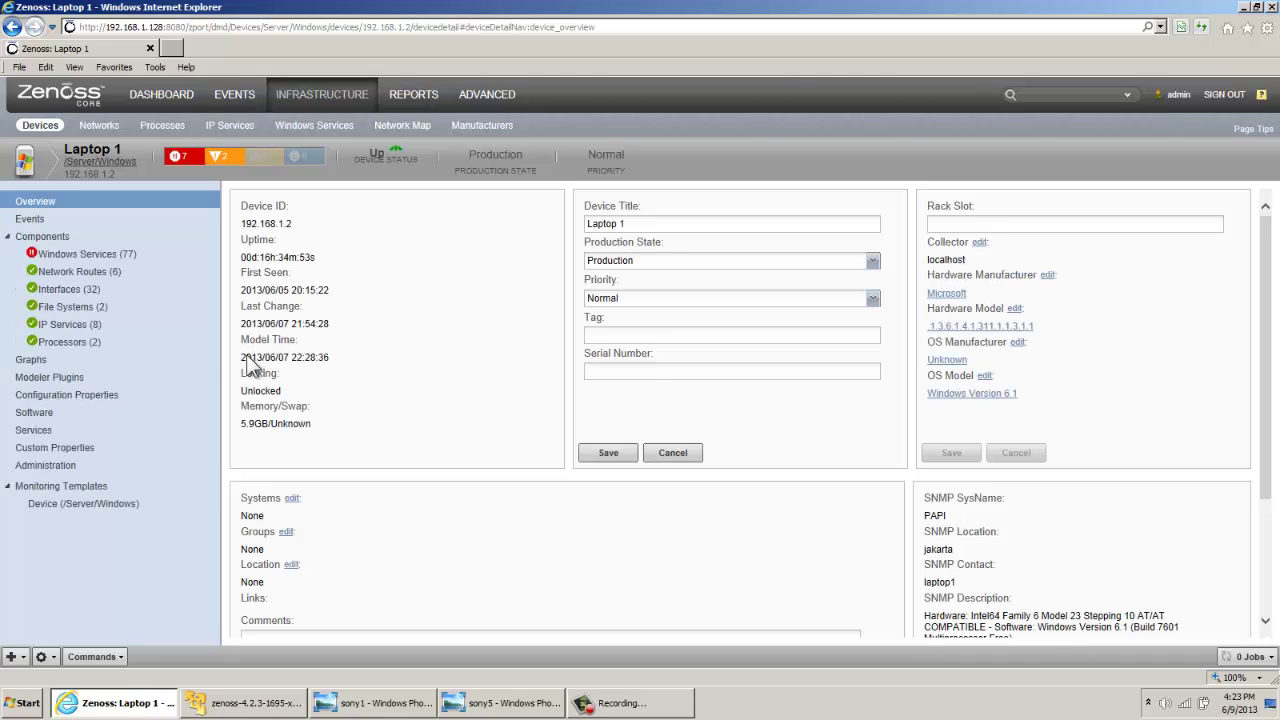
click(82, 297)
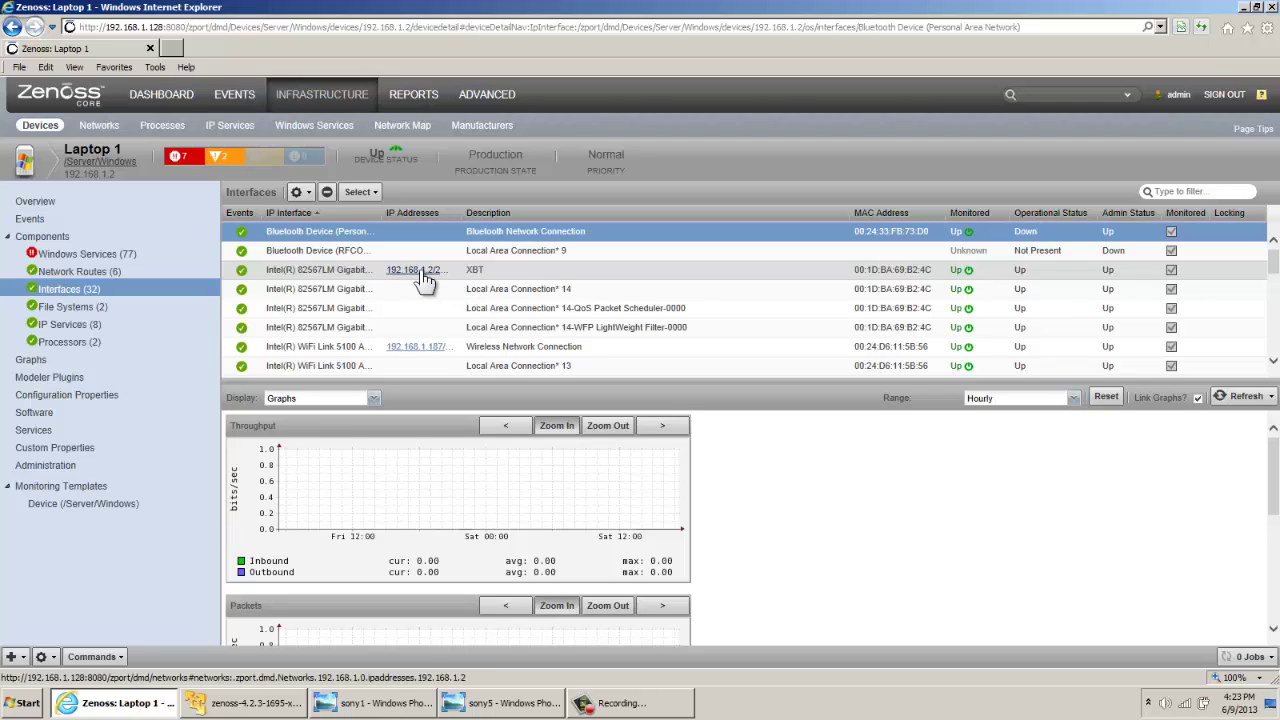
click(481, 270)
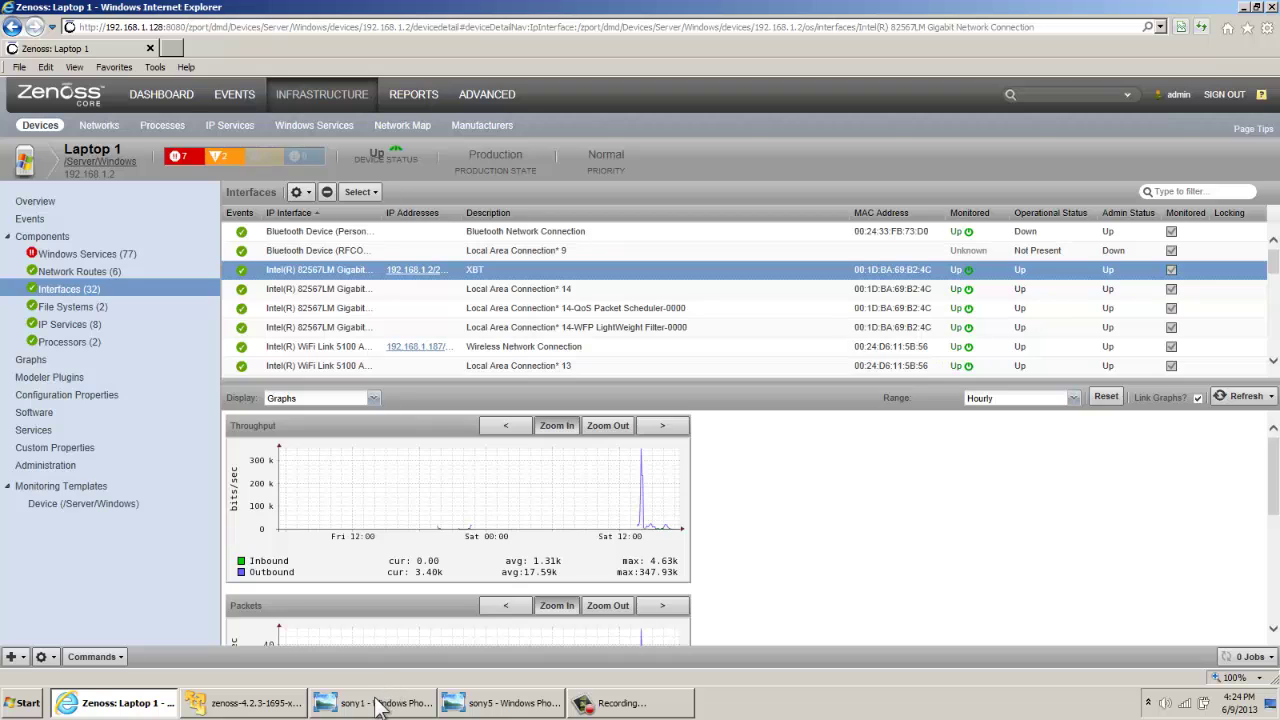
mouse_move(380, 705)
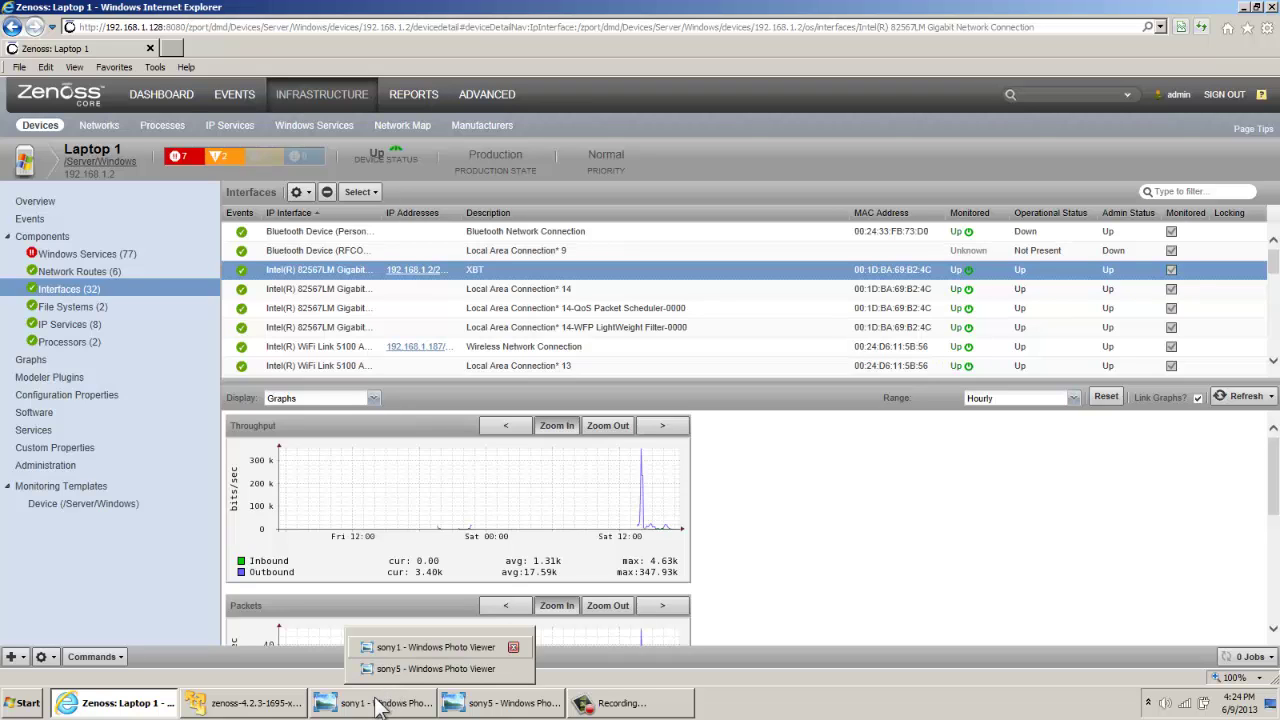
View the sony1 and sony5 graph screenshots, then bring the Zenoss VM console forward
click(380, 705)
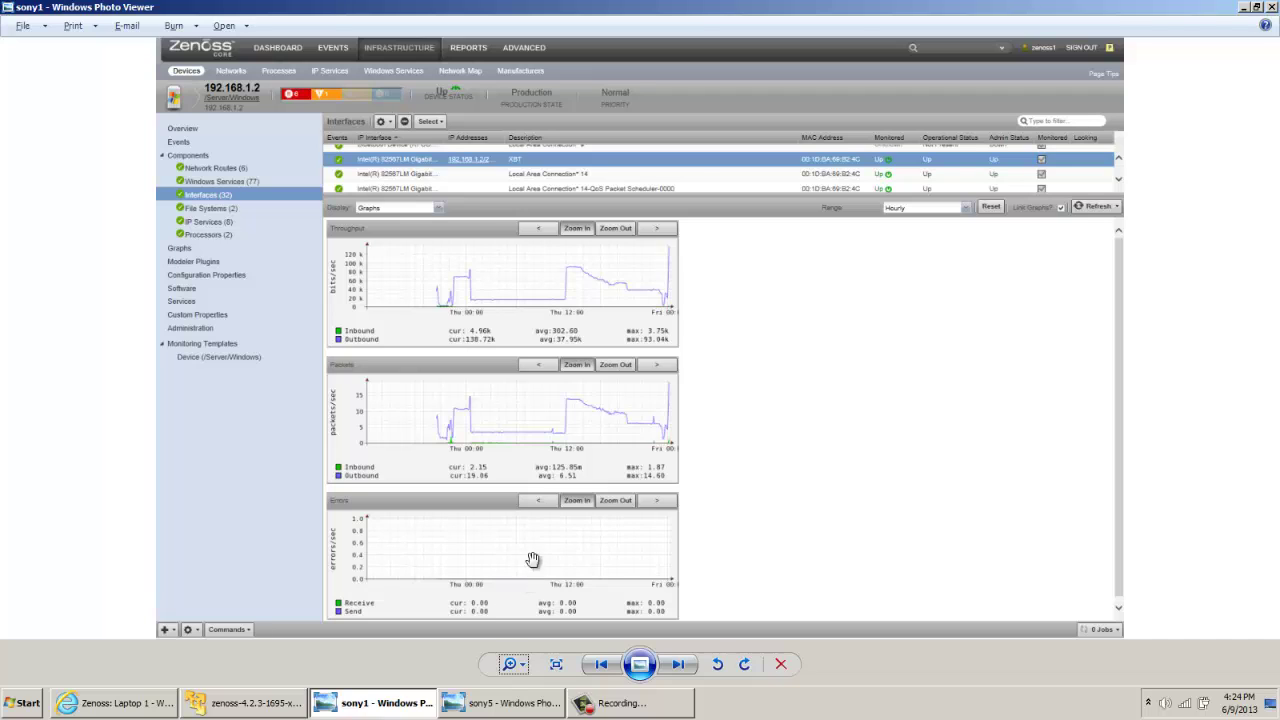
click(500, 705)
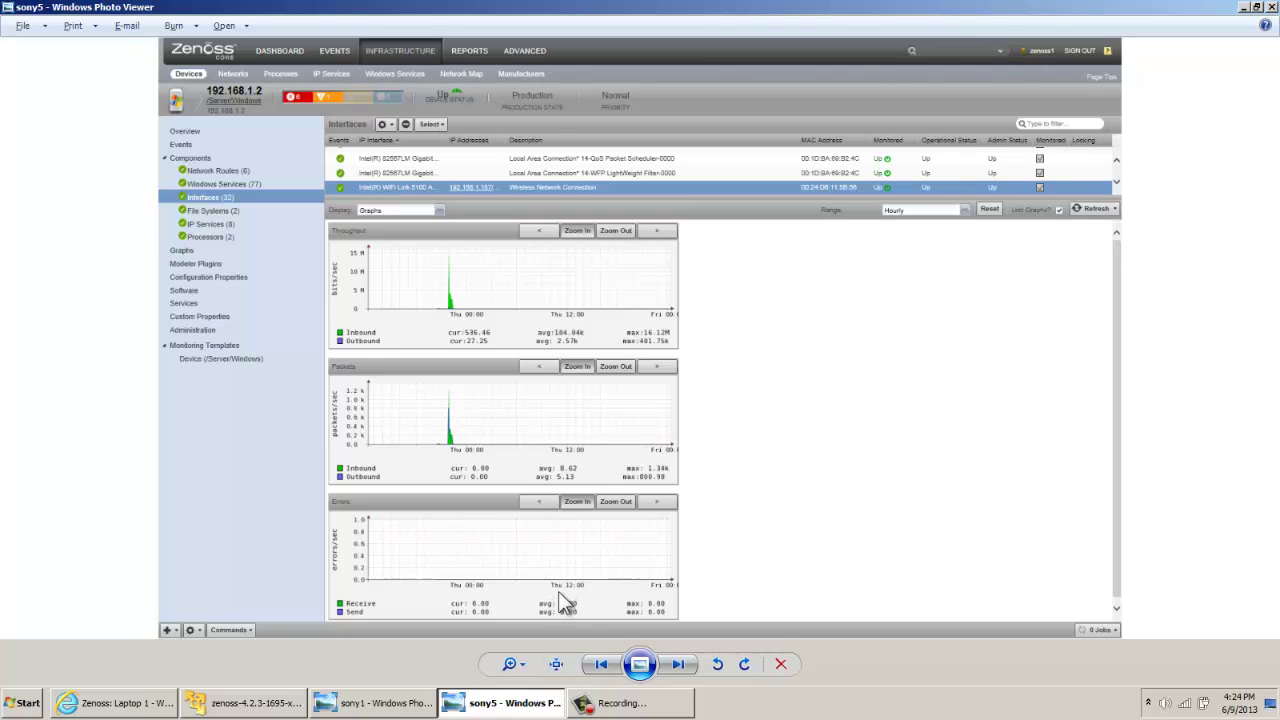
click(615, 703)
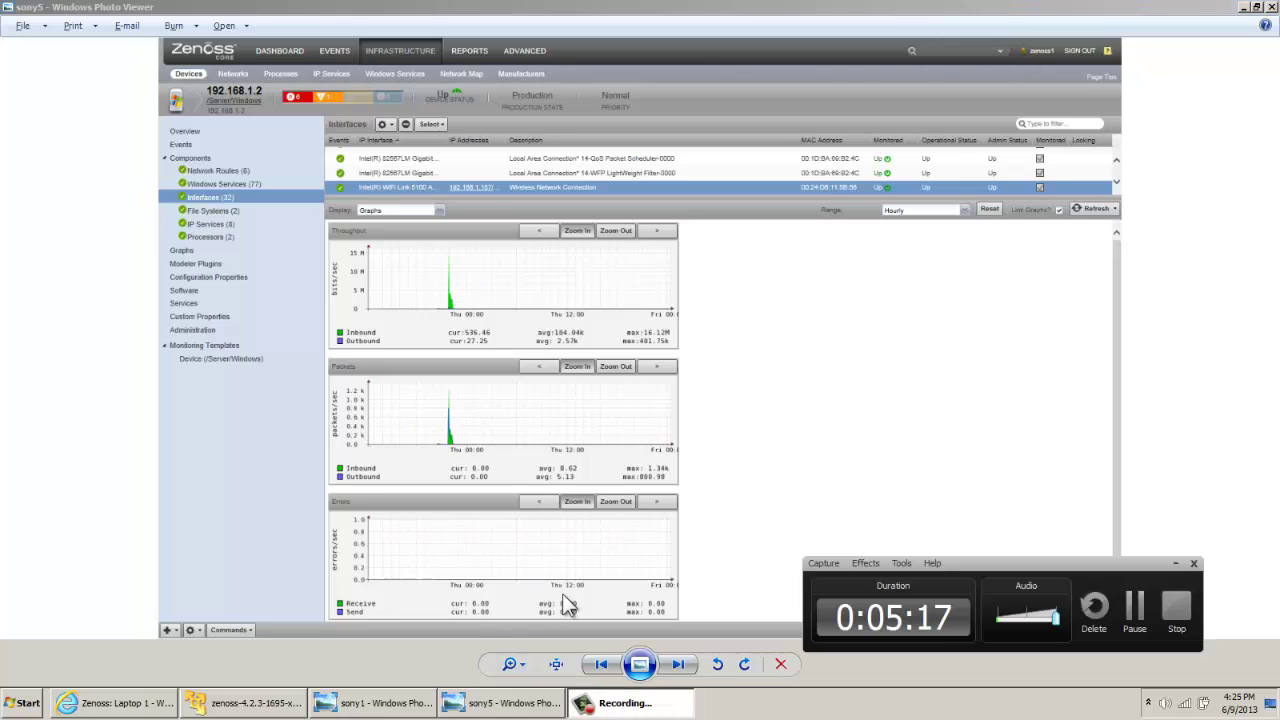
click(250, 703)
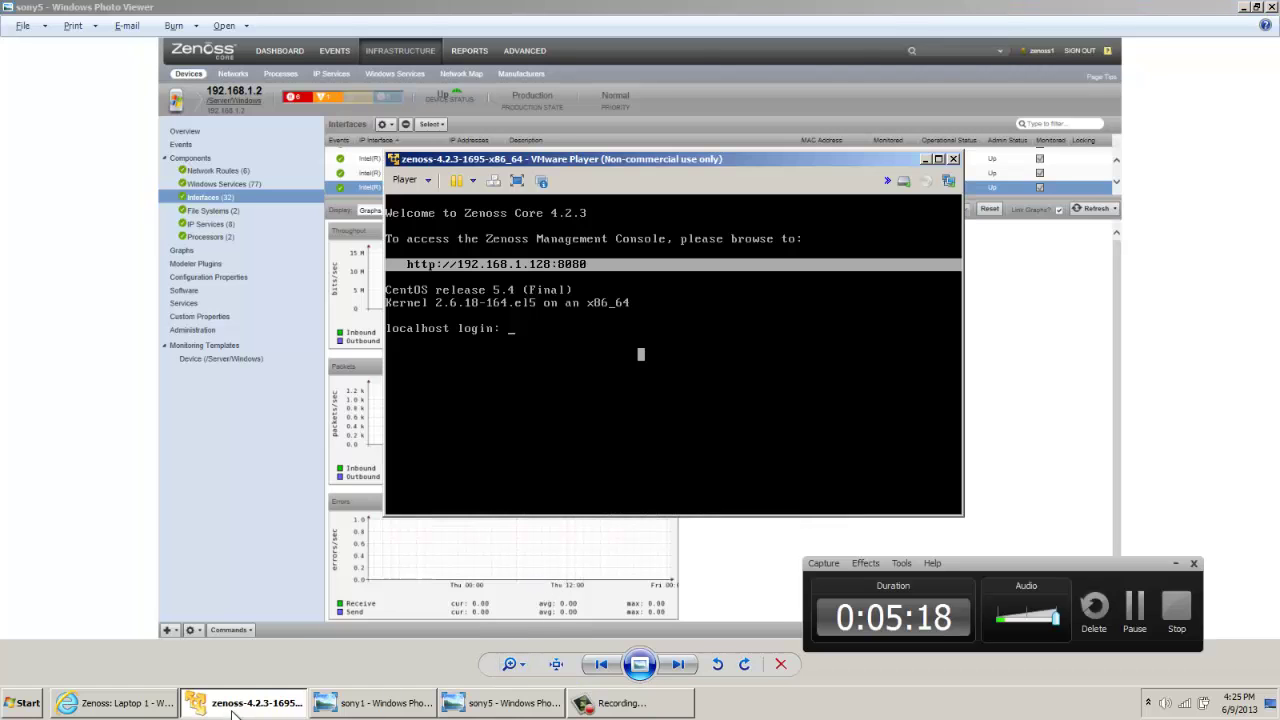
Back in Internet Explorer, show the WiFi Link 5100 graphs, then Laptop 1's File Systems
click(150, 705)
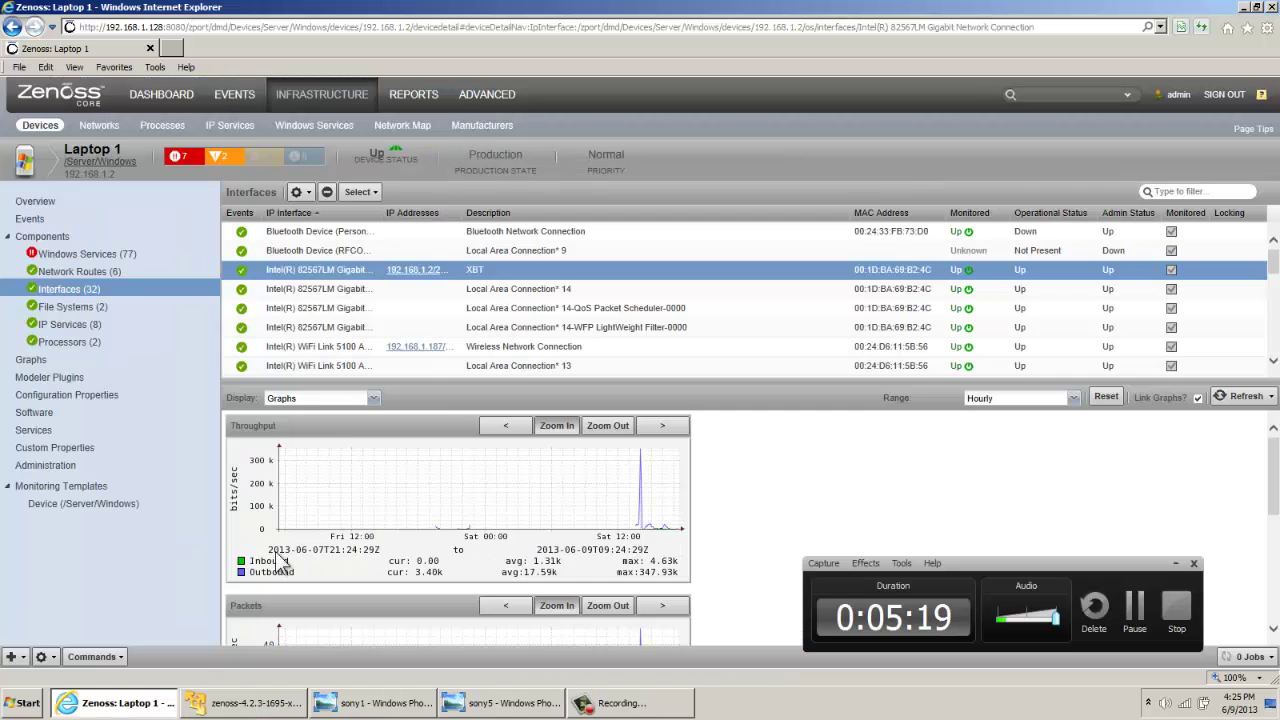
click(333, 347)
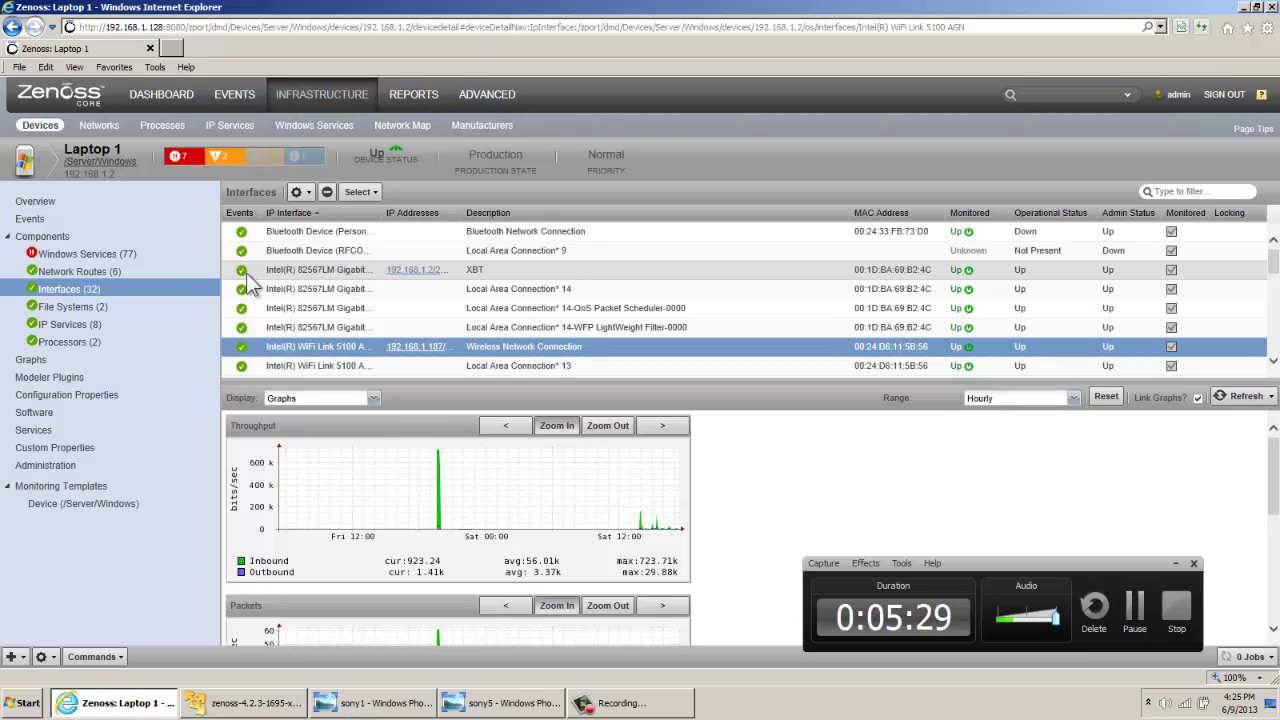
click(90, 316)
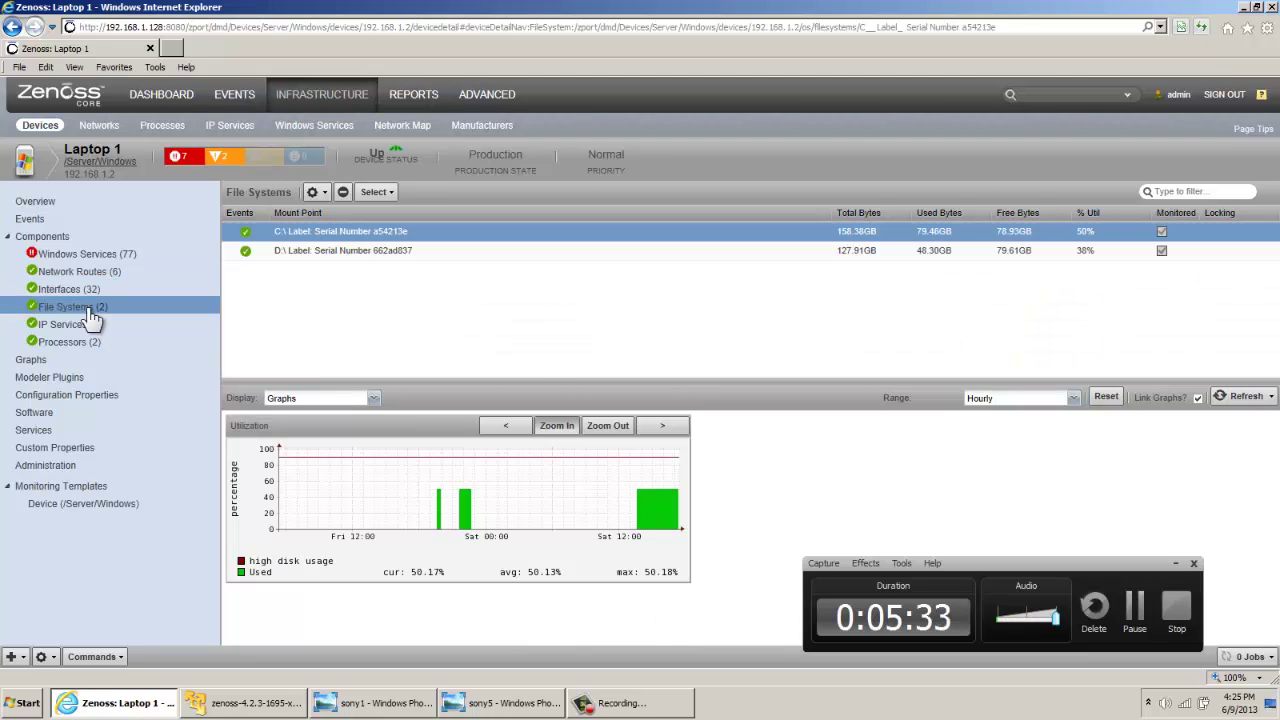